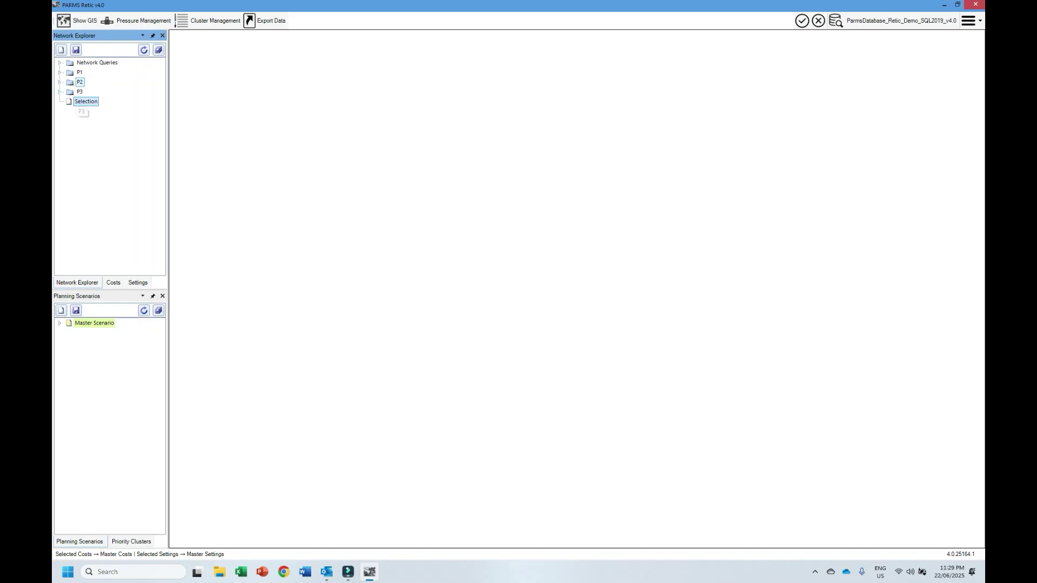
Expand the P1, P2 and P3 query folders in the Network Explorer tree
click(60, 72)
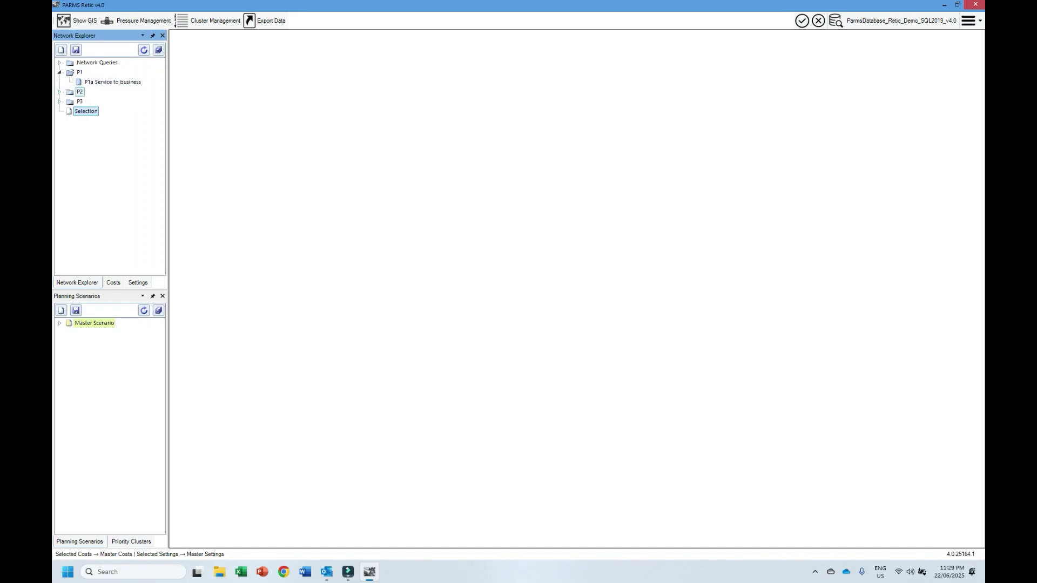
click(60, 91)
click(60, 140)
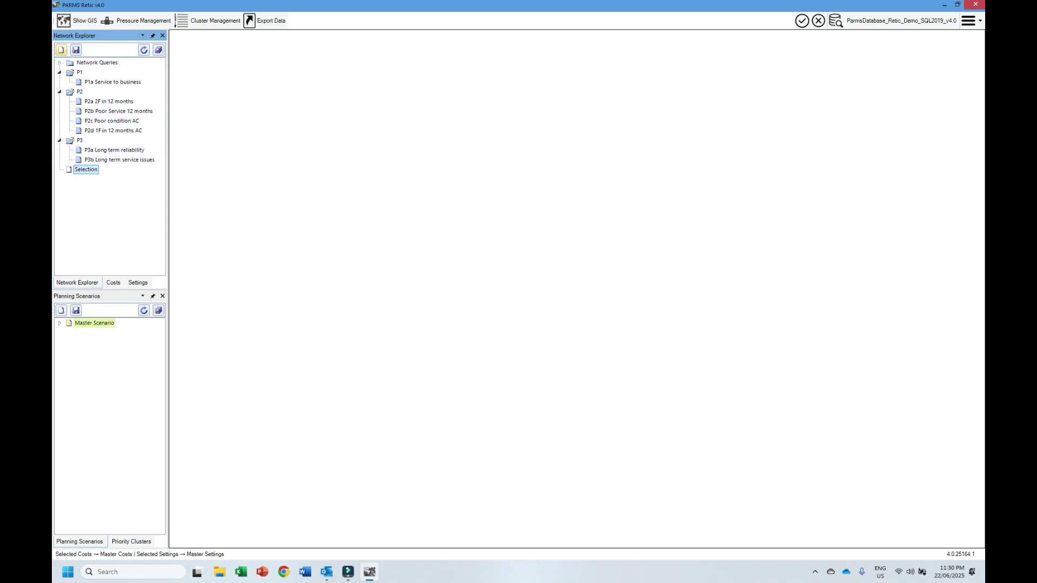
Create two new queries at the root of the Network Explorer tree and close the opened query view
click(61, 50)
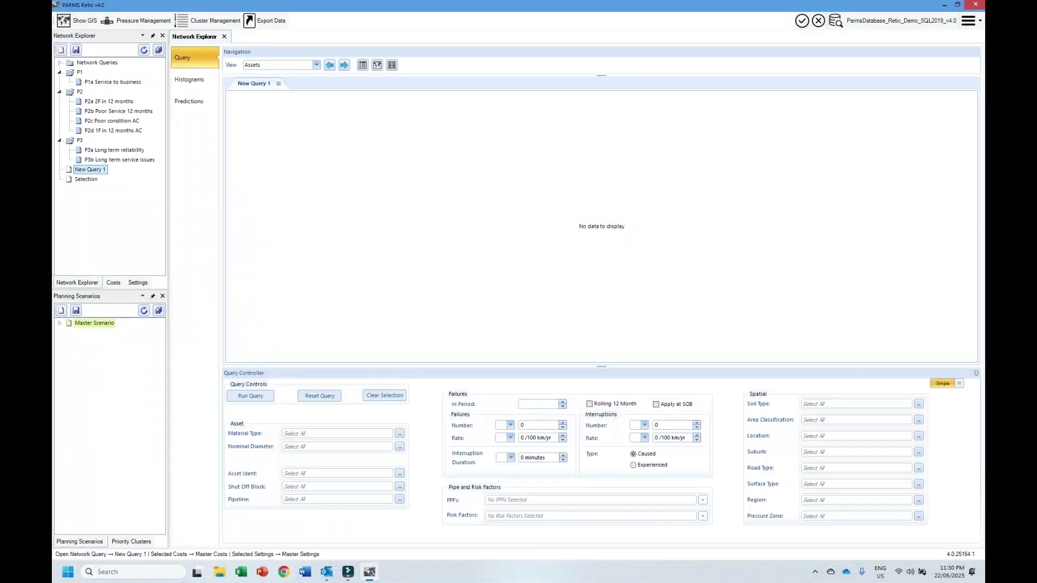
right_click(87, 194)
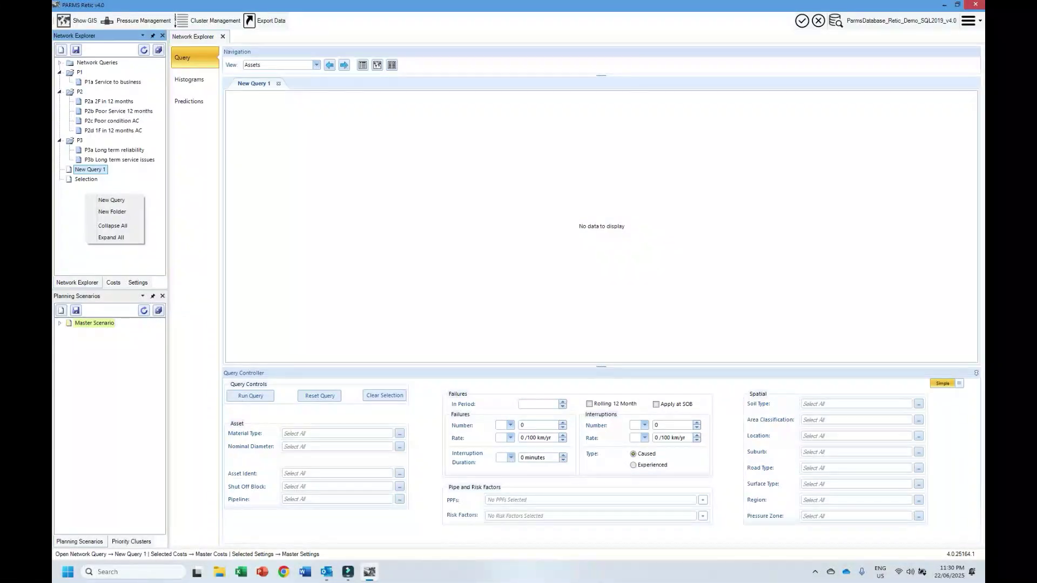
click(111, 200)
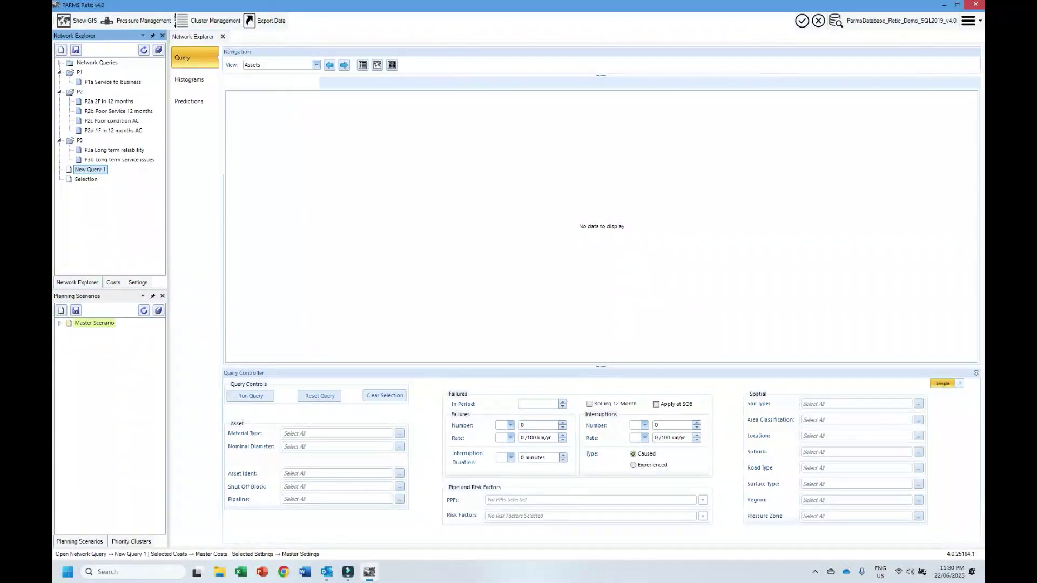
click(225, 36)
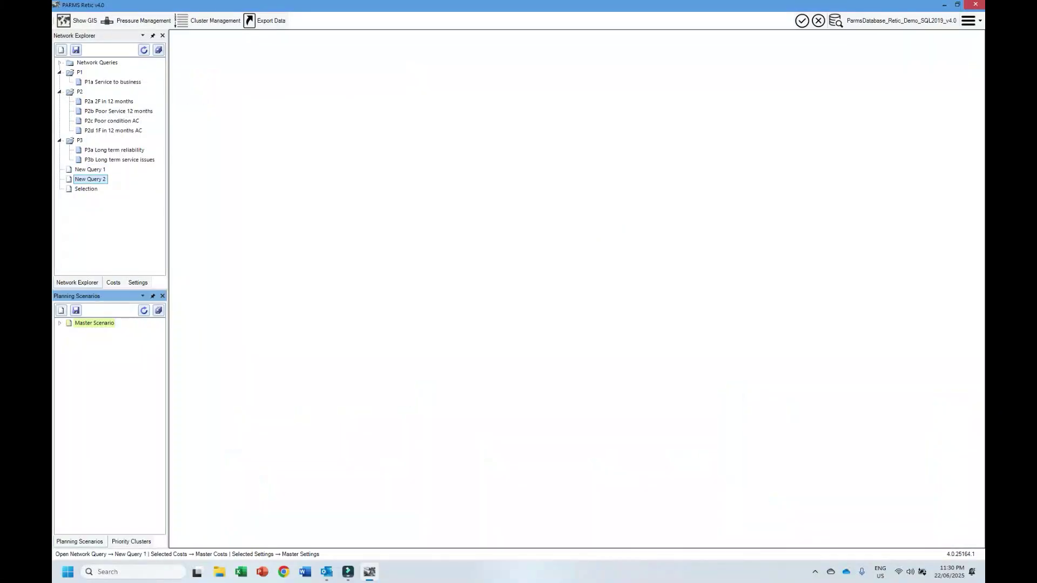
Rename the query New Query 1 as "Rename as I wish"
right_click(85, 170)
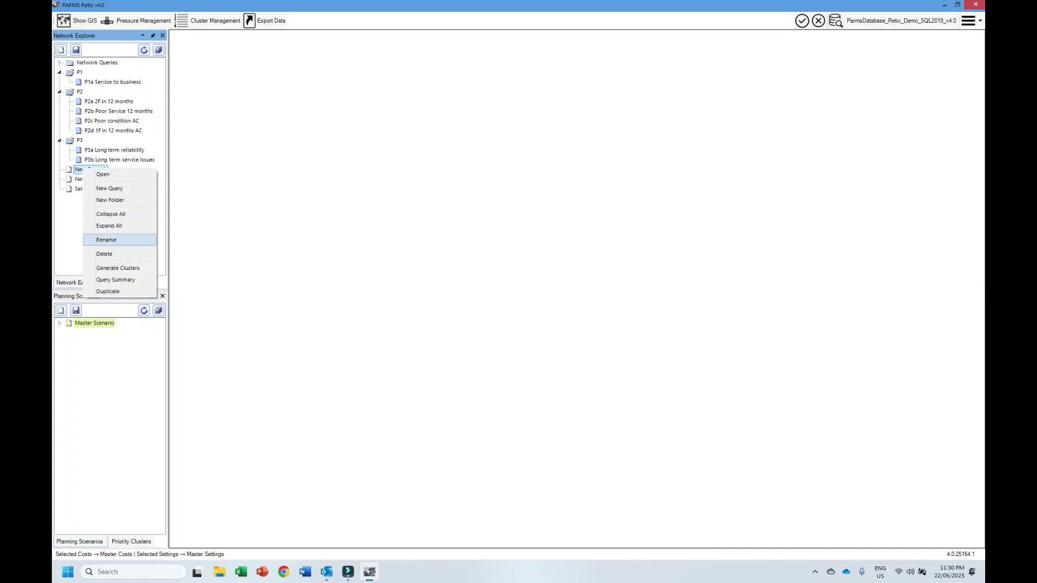
click(107, 240)
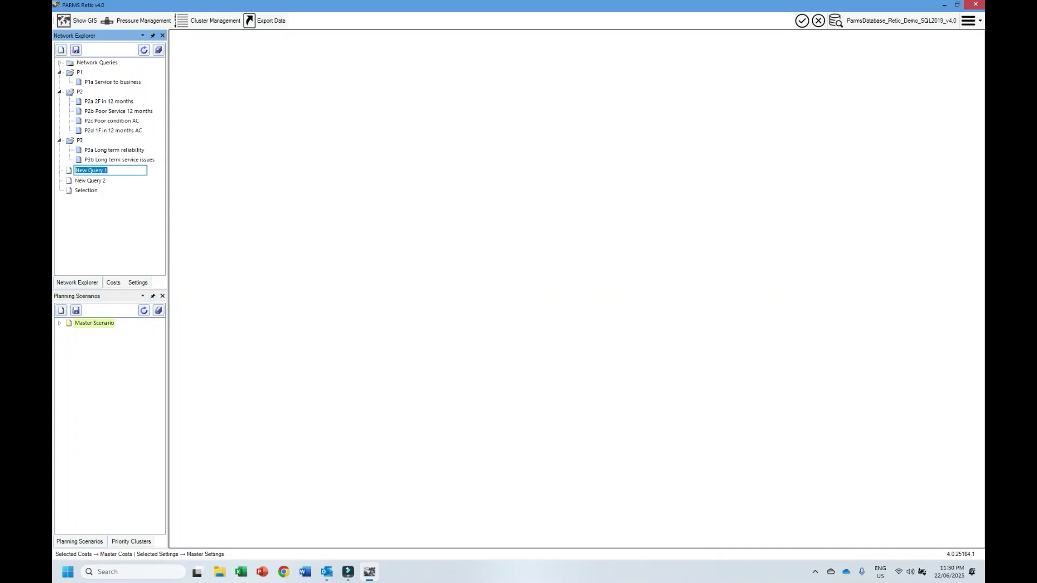
text(Rename as I wish)
key(Return)
Delete the "Rename as I wish" query and save all open queries
right_click(106, 179)
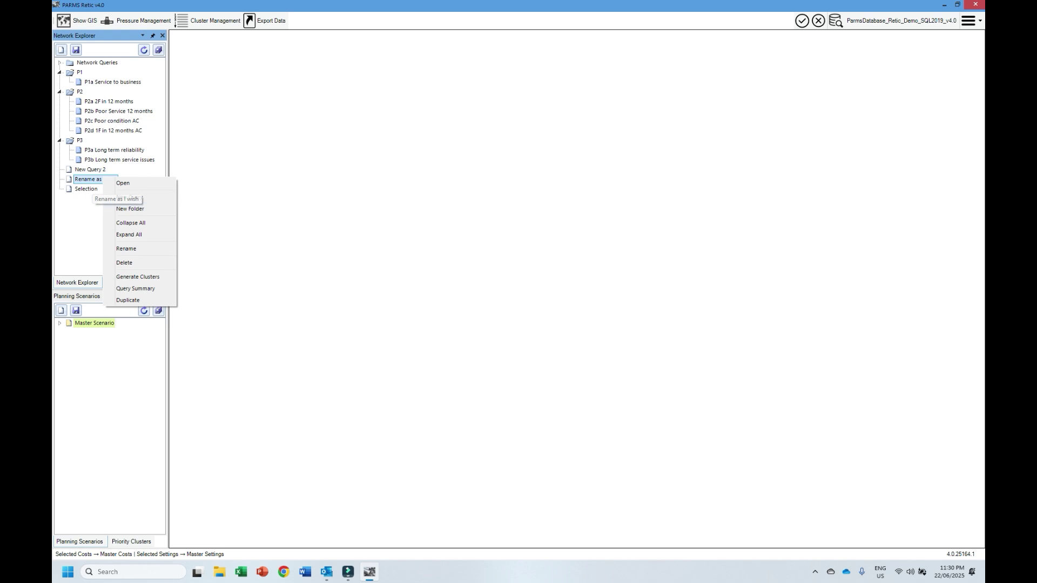
click(126, 262)
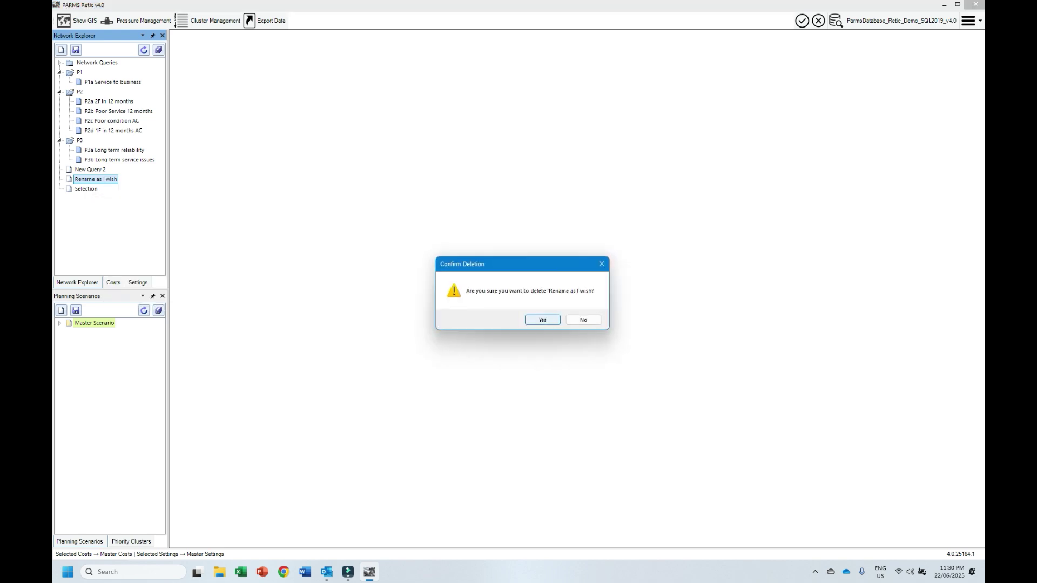
key(Return)
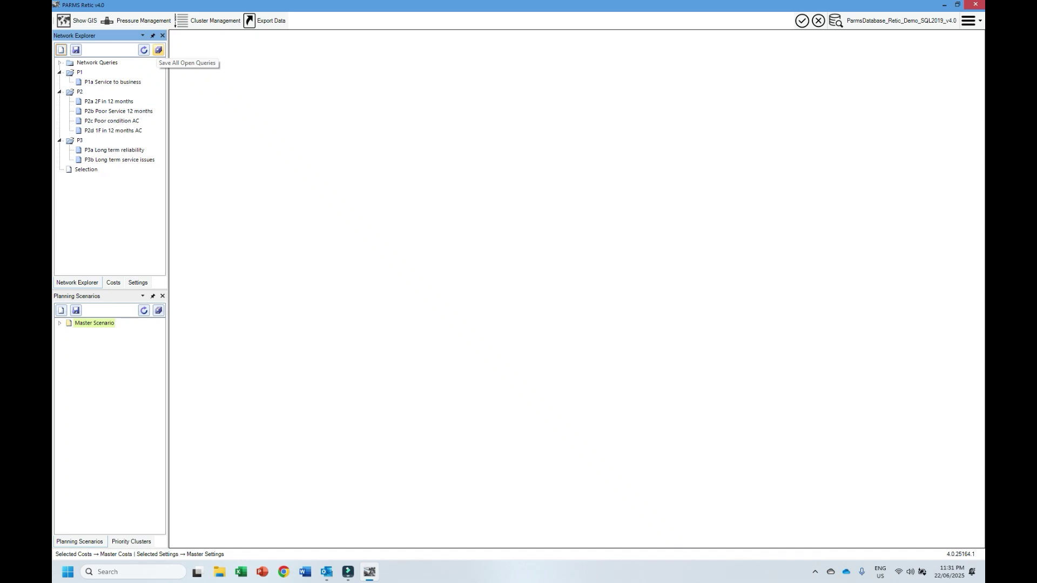
click(158, 49)
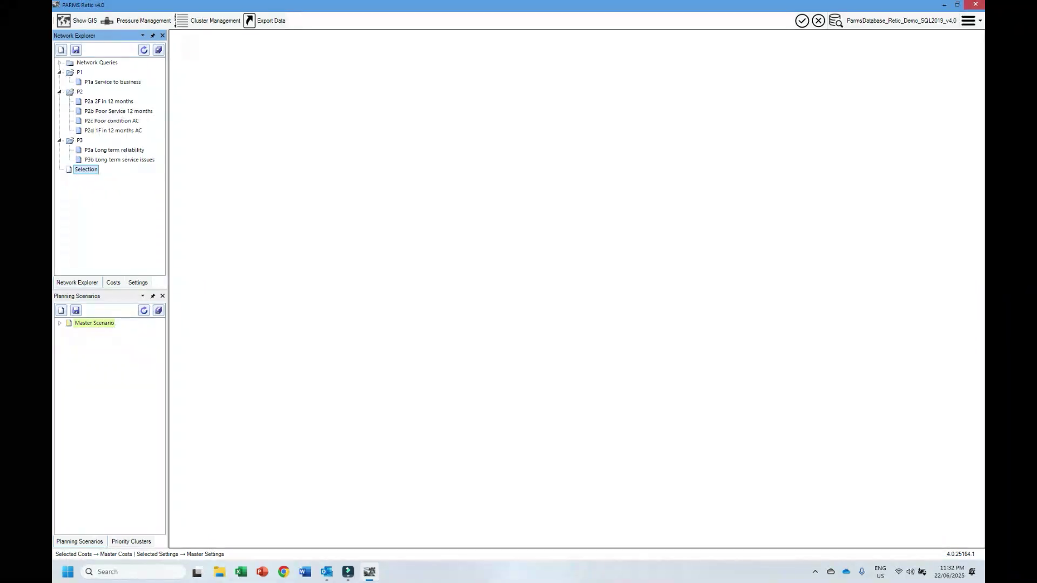
Create a query folder named "Poor material" at the root and move the Selection query into it
right_click(92, 183)
click(112, 202)
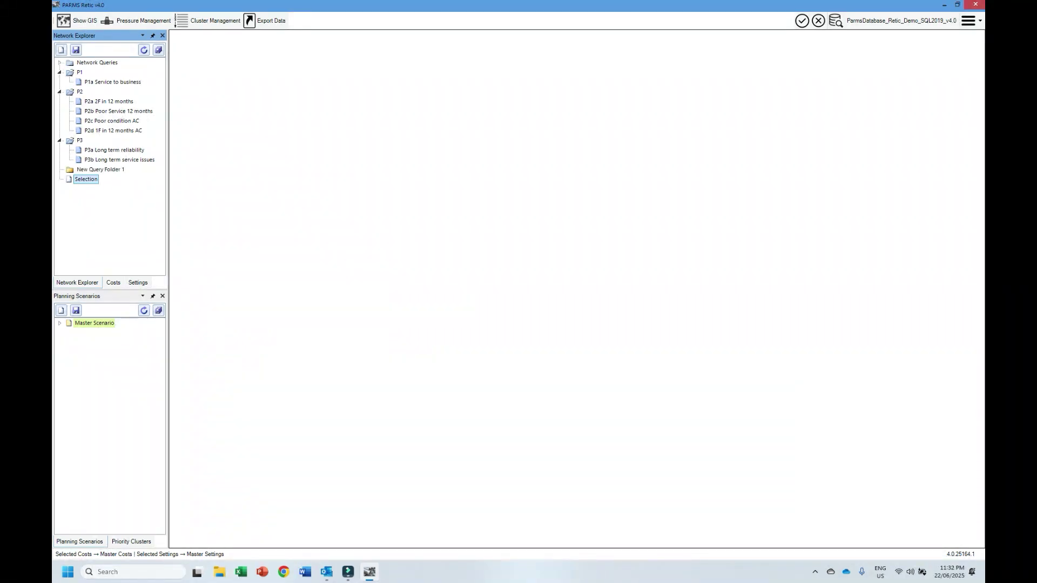
click(100, 170)
right_click(102, 170)
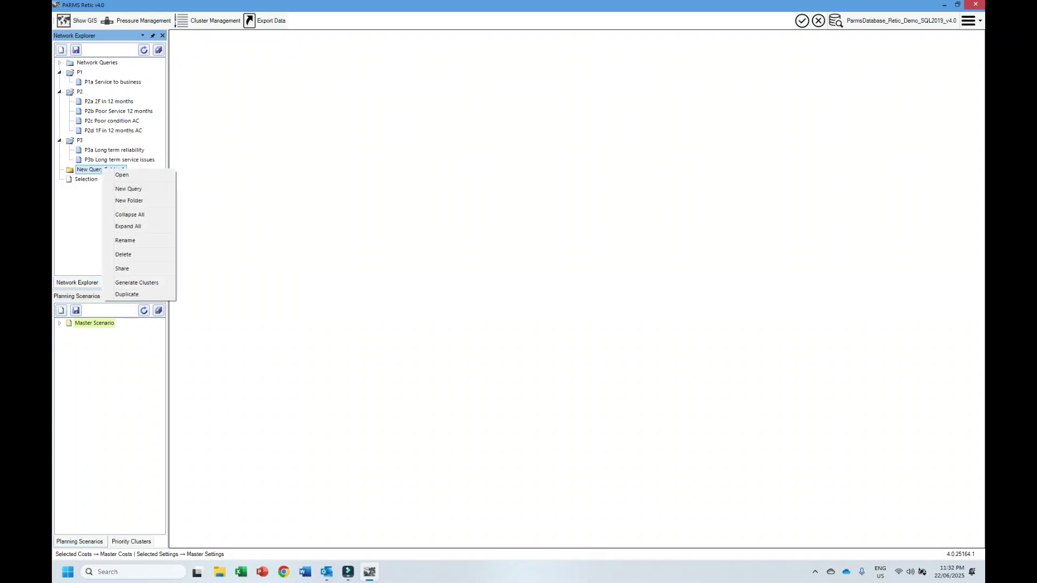
key(Return)
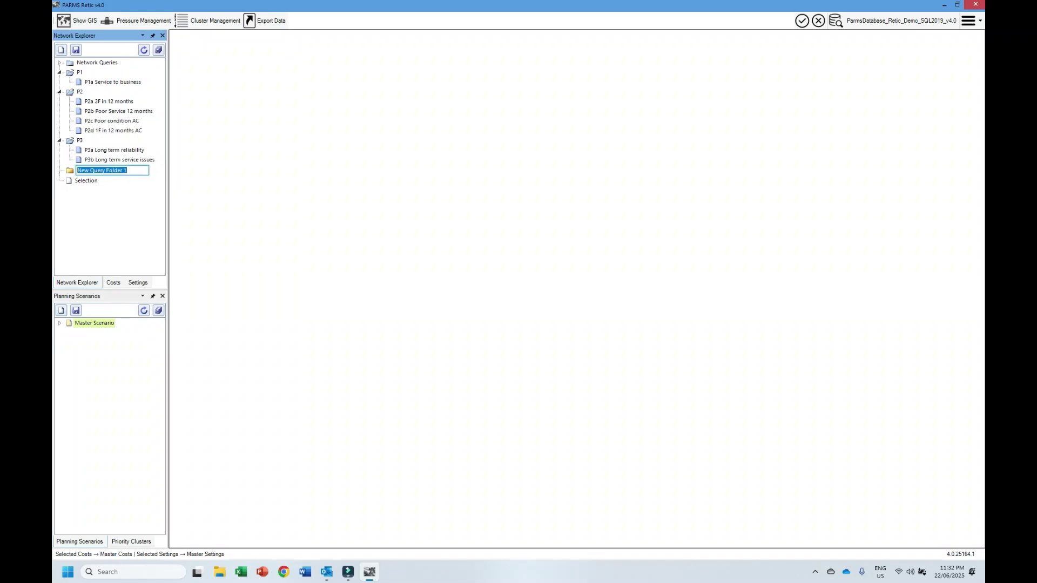
text(Poor material)
key(Return)
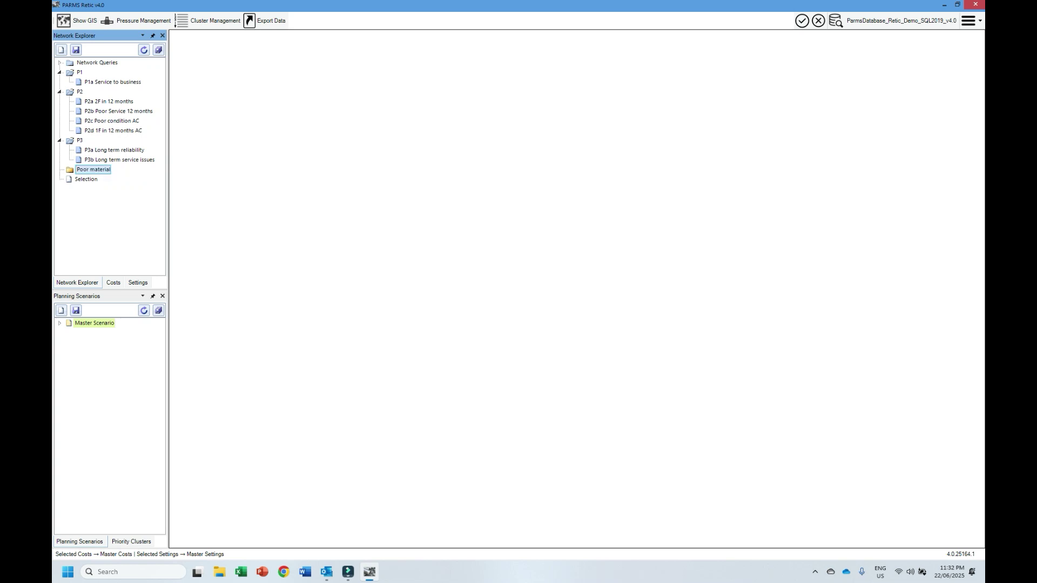
drag(86, 179, 91, 170)
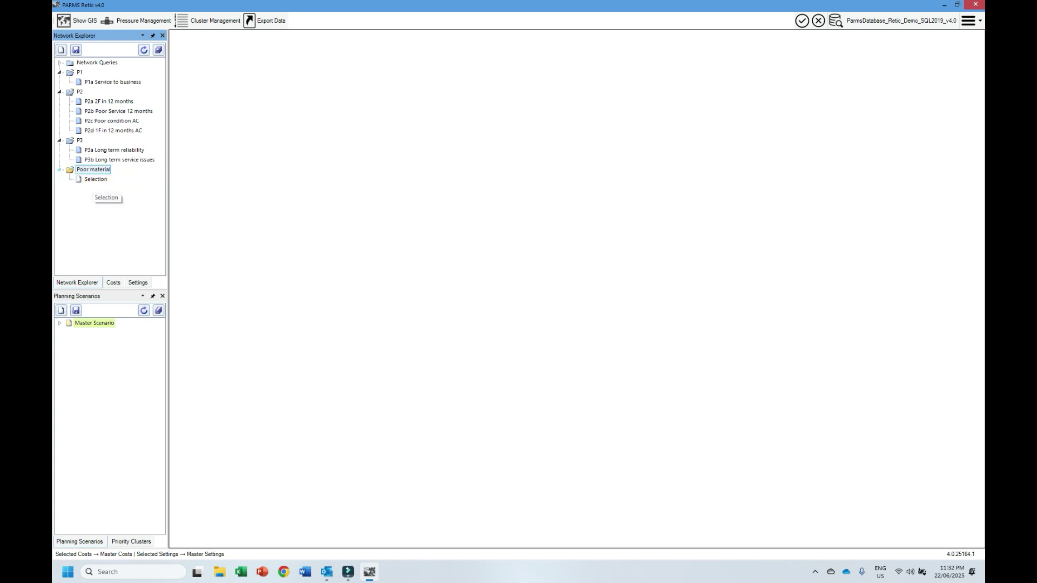
Share the "Poor material" query folder with other users
click(89, 170)
right_click(88, 171)
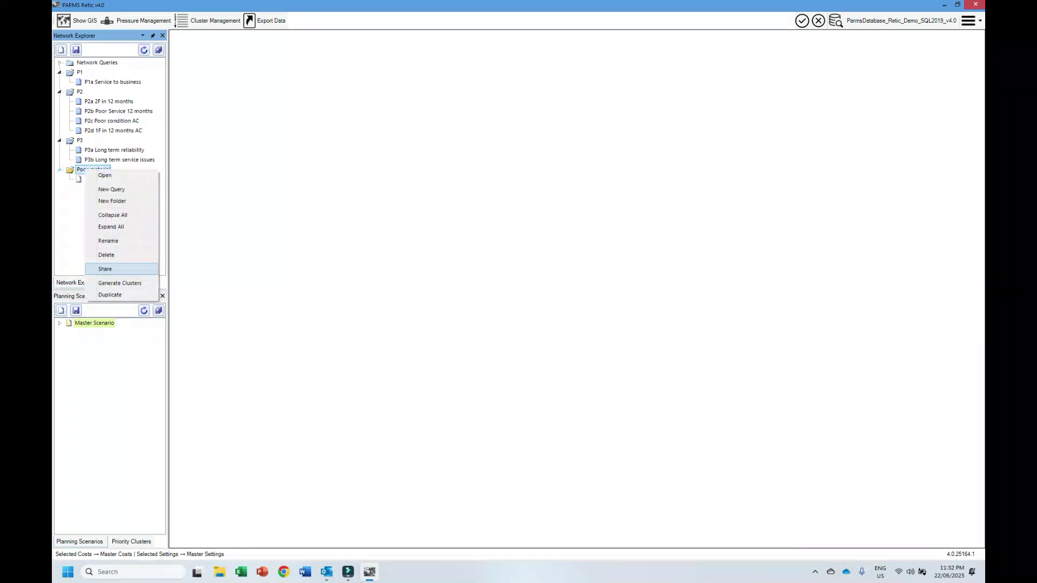
click(106, 269)
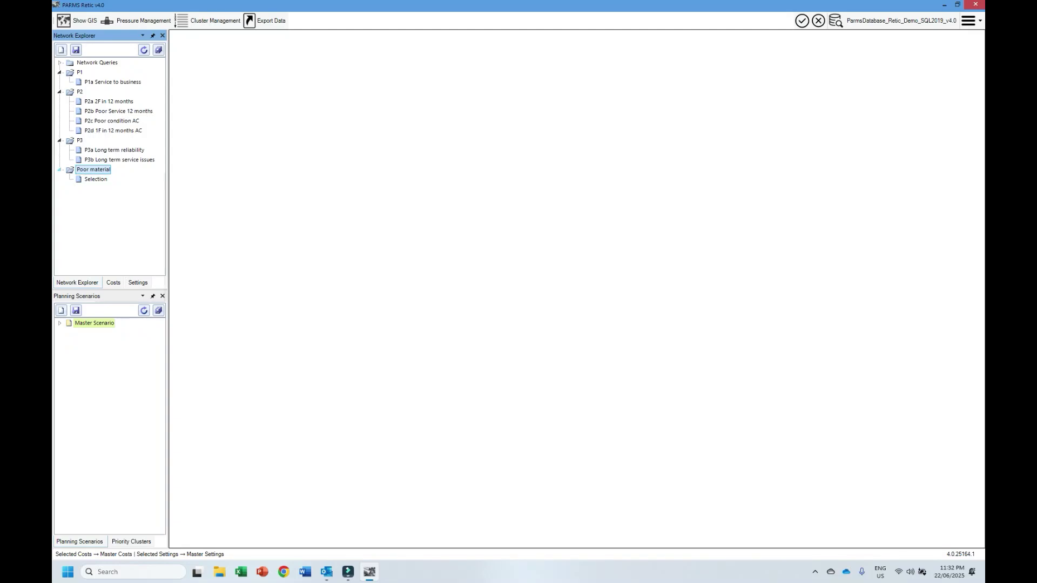
Unshare the "Poor material" query folder
right_click(90, 170)
click(124, 269)
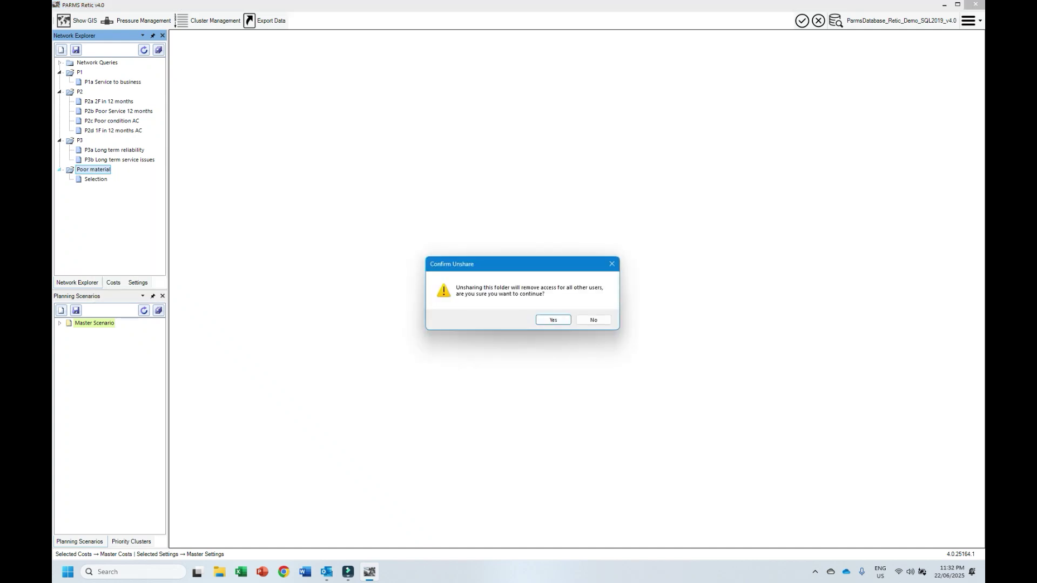
key(Return)
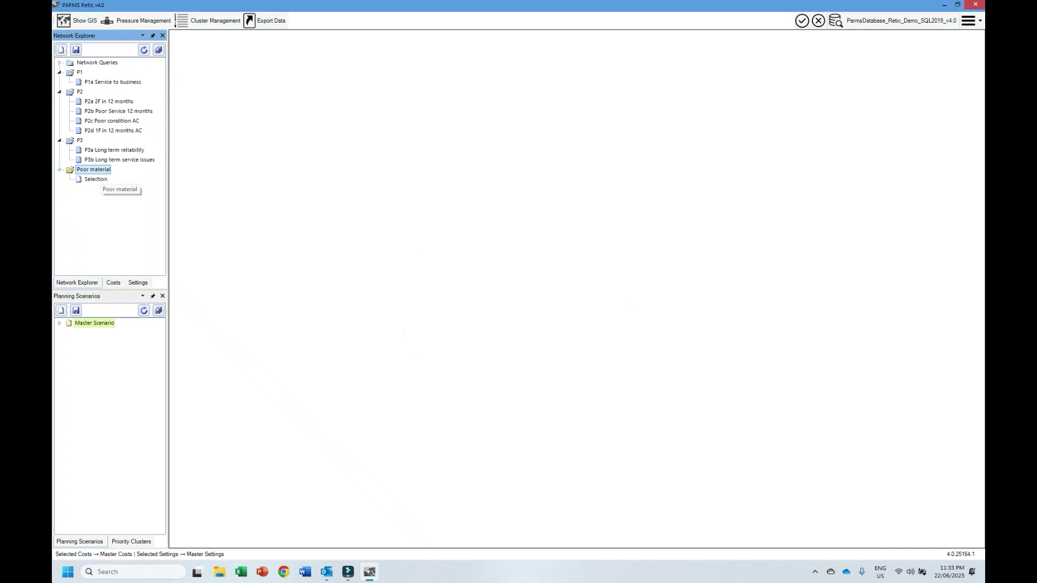
right_click(102, 170)
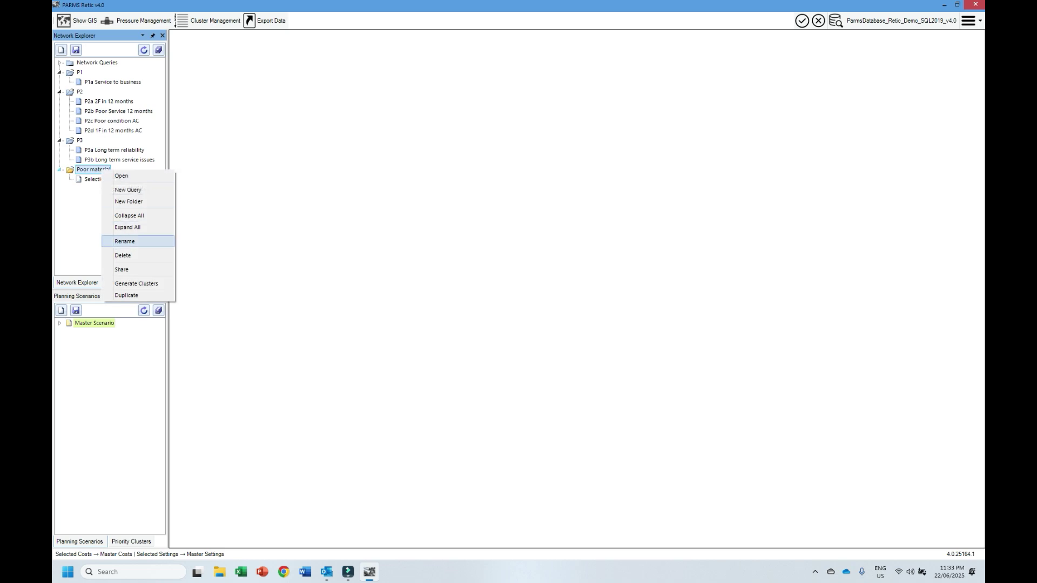
click(136, 283)
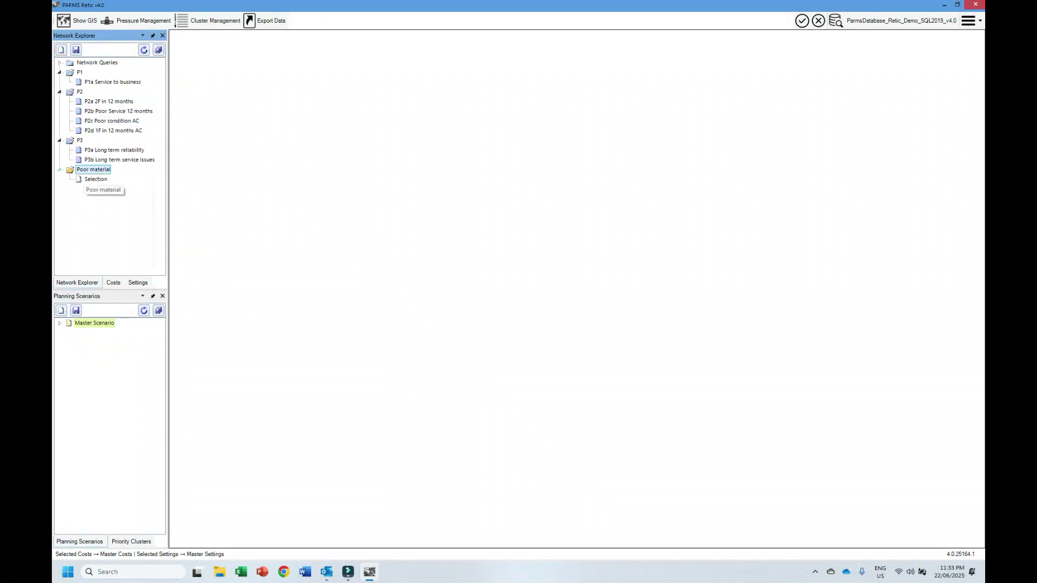
right_click(80, 171)
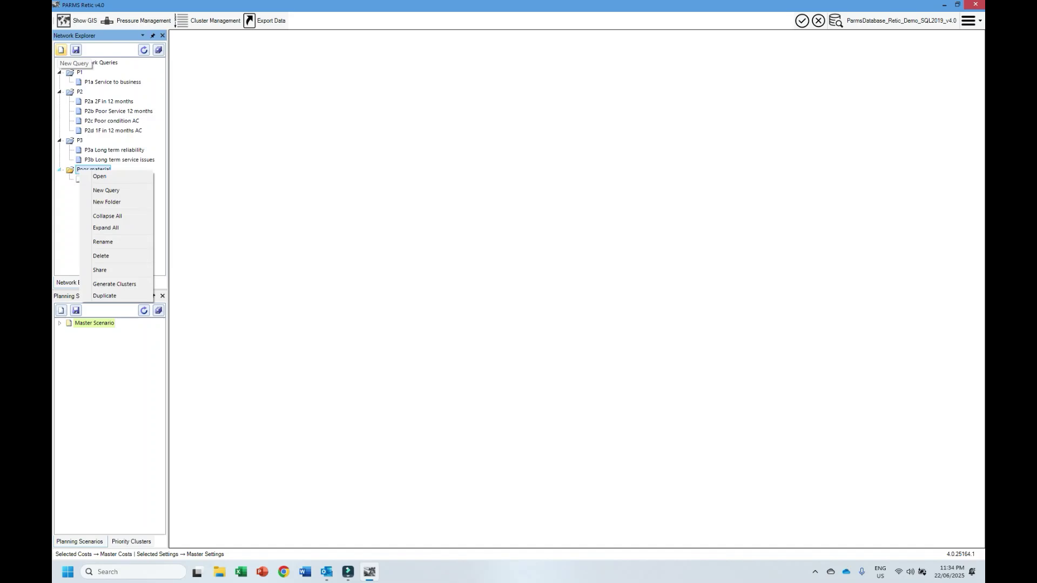
Create a new query in the "Poor material" folder and rename it "AC Failing of last 2 years"
click(61, 49)
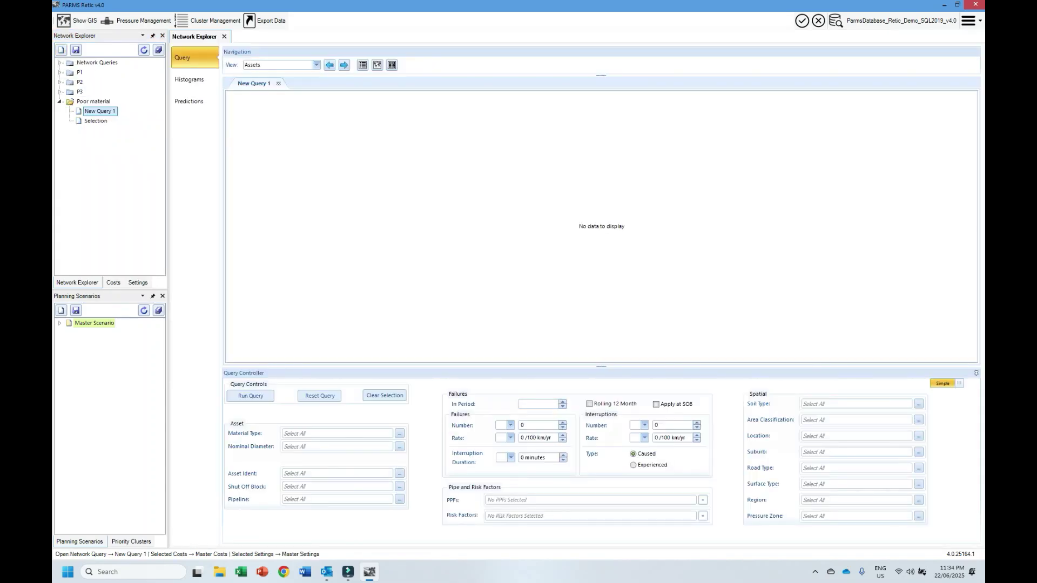
right_click(100, 112)
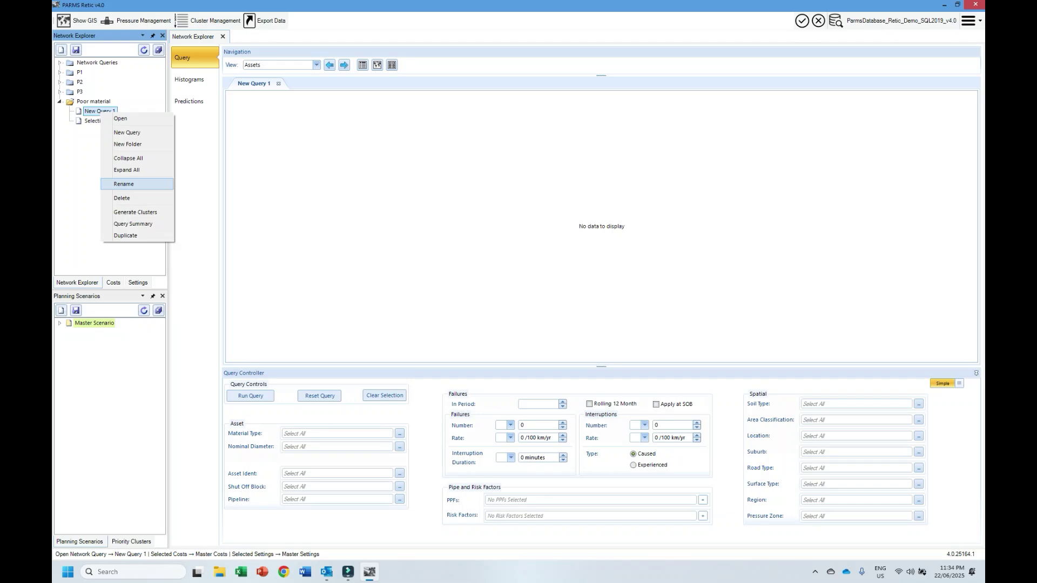
click(124, 183)
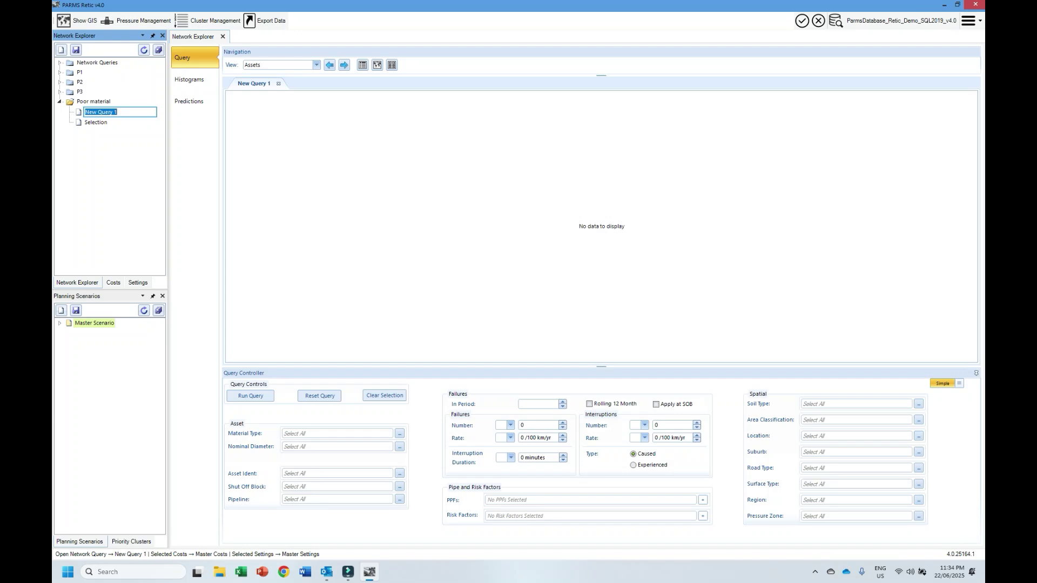
text(AC)
text(2 y)
key(Return)
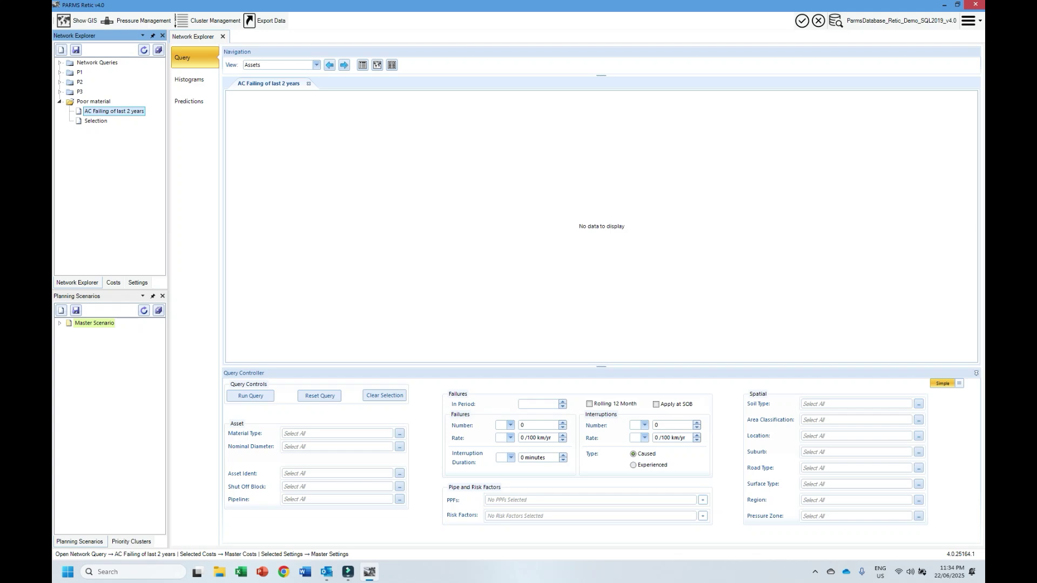
Try the advanced query controller view and its startup preference, discarding the preference change and returning to the simple view
click(947, 384)
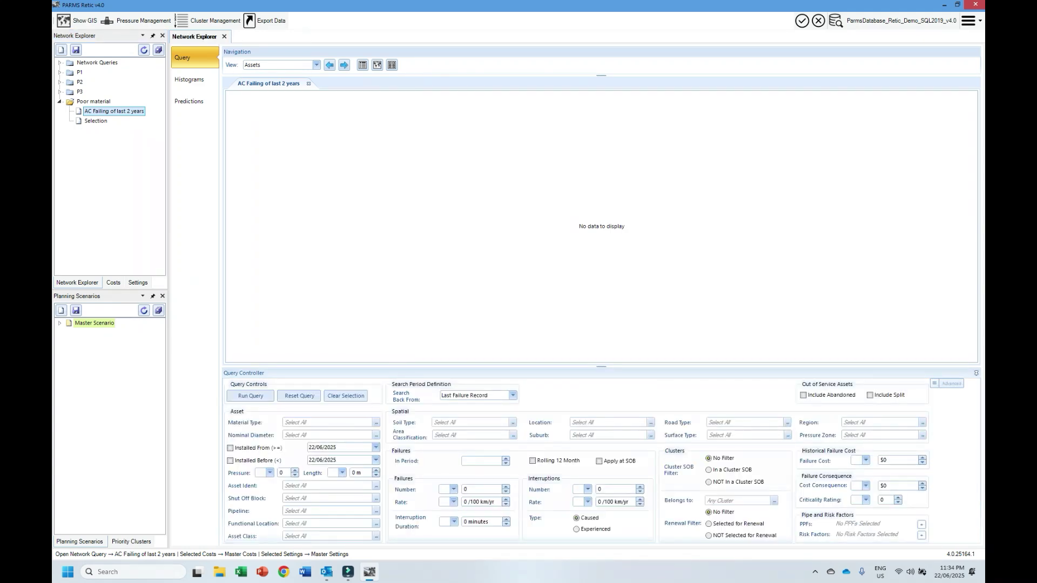
click(971, 21)
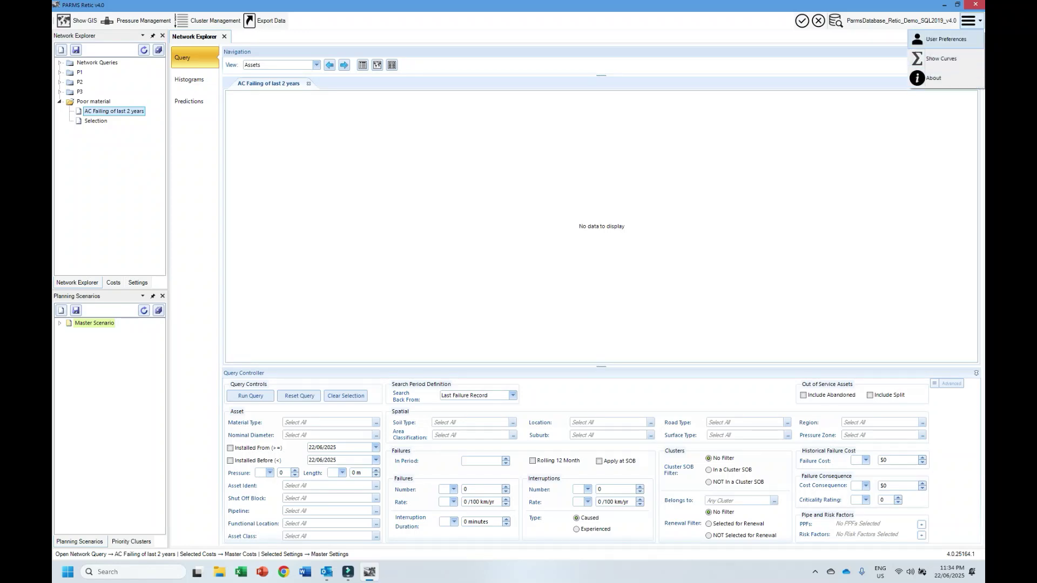
click(950, 38)
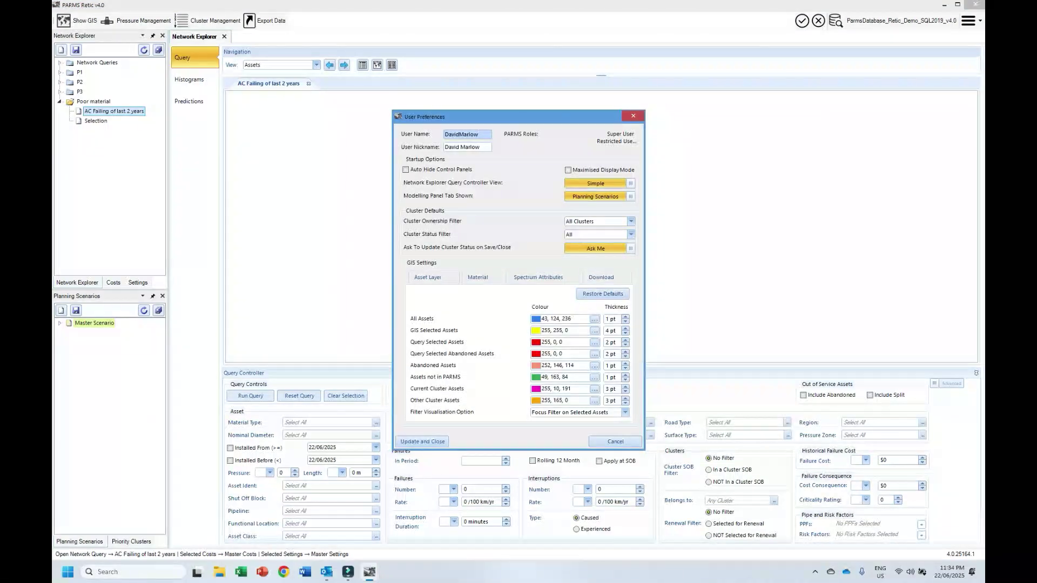
click(600, 184)
click(633, 115)
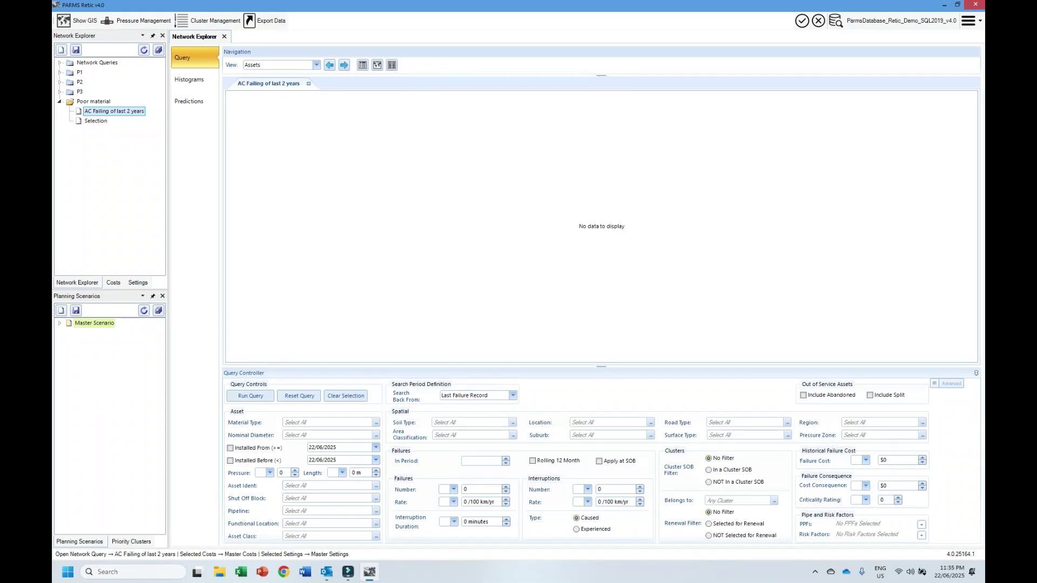
click(947, 384)
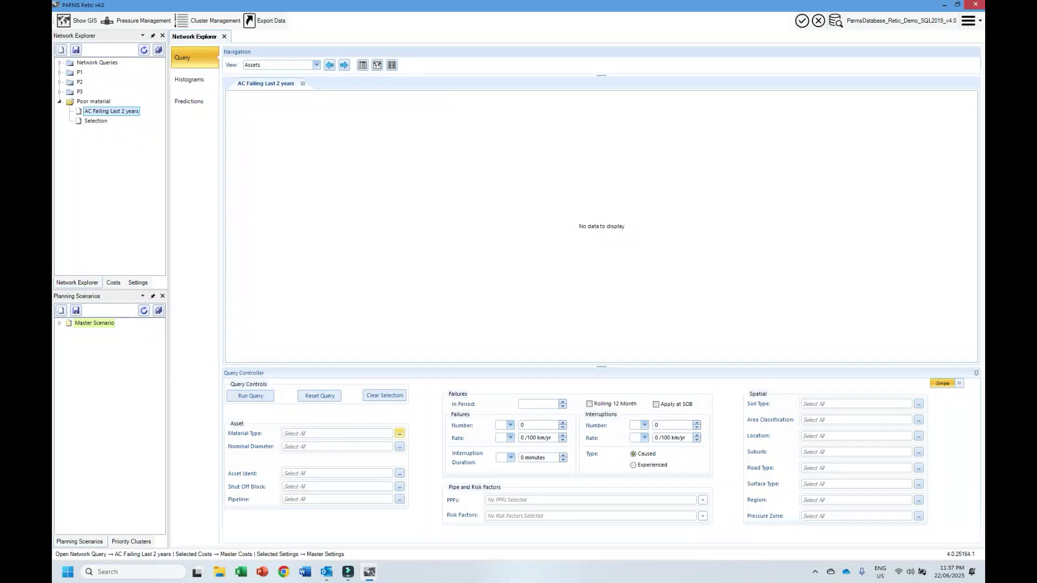
Set the query's Material Type to AC and its failure filter to a number >= 1 in a period of 2
click(399, 434)
click(318, 405)
click(511, 425)
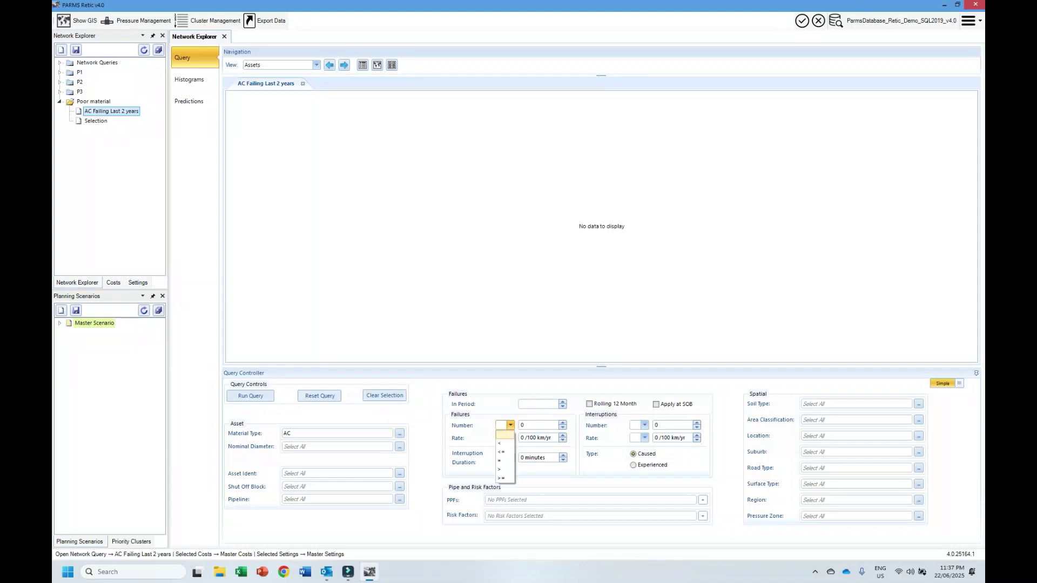
click(501, 478)
click(563, 423)
click(563, 402)
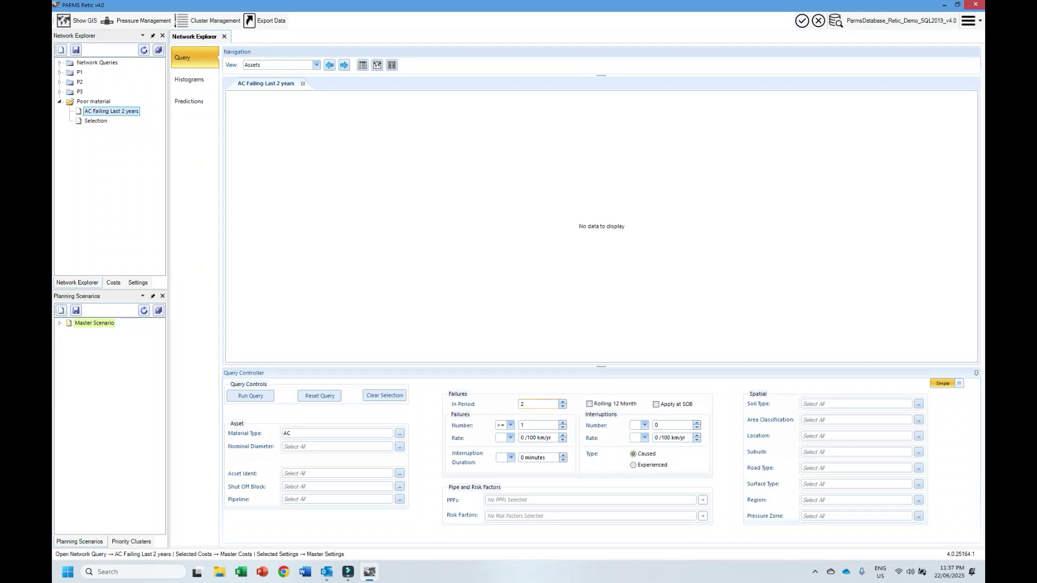
Save the "AC Failing Last 2 years" query and run it
click(76, 50)
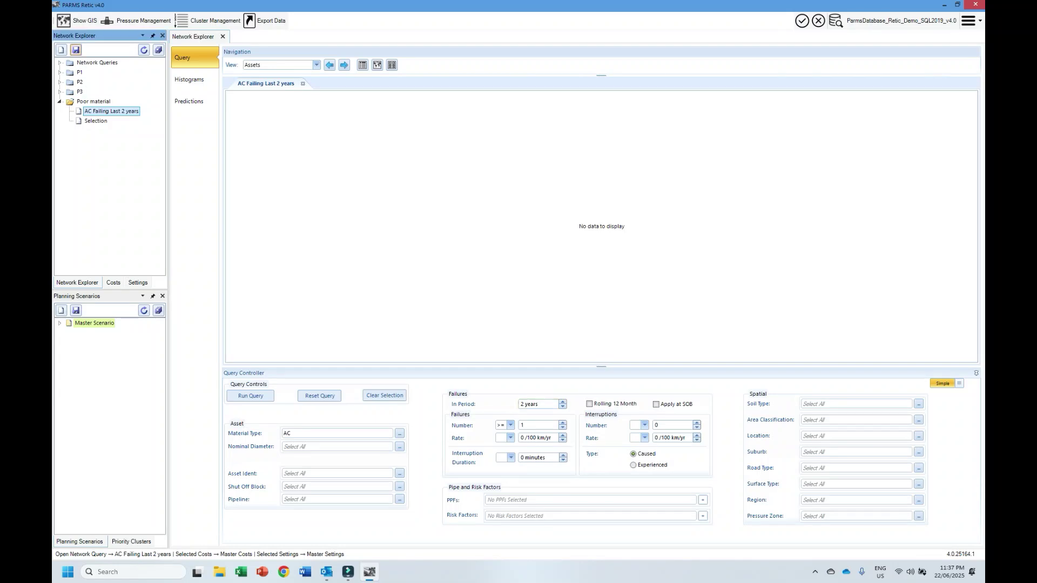
click(250, 396)
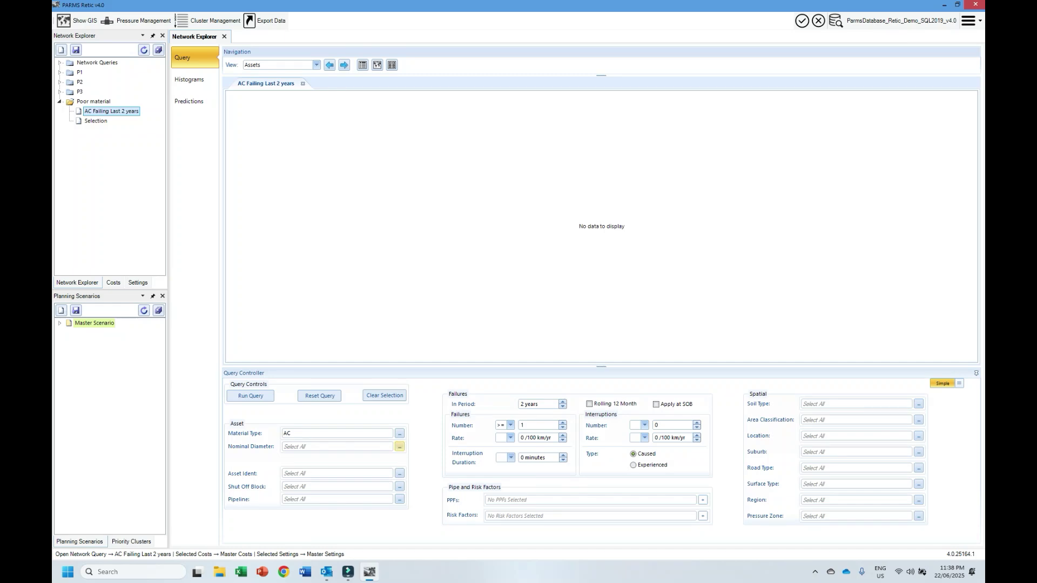
Set the query's Nominal Diameter filter to 40, 63 and 80
click(400, 447)
click(289, 284)
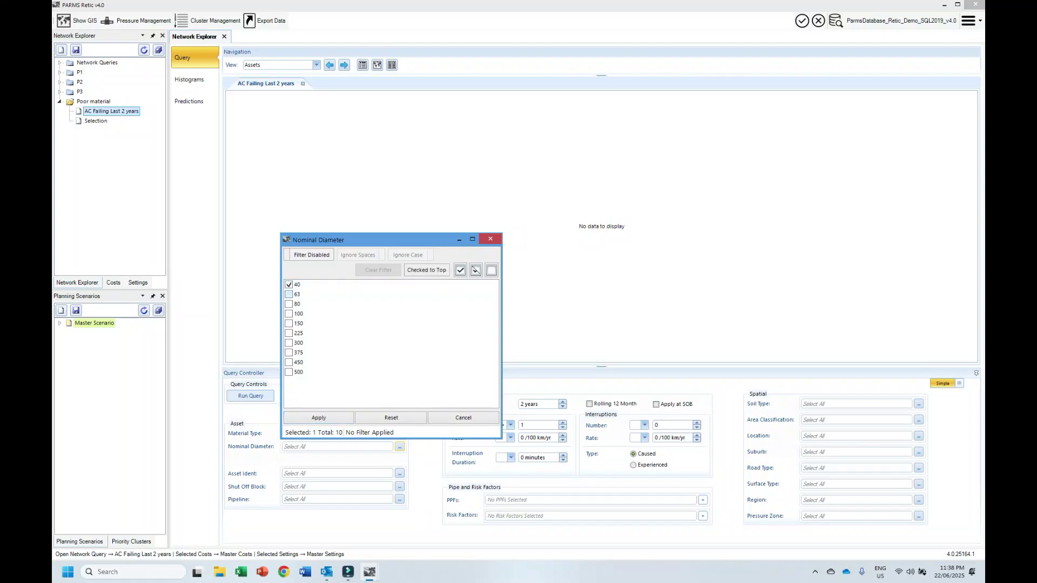
click(289, 304)
click(319, 418)
Look at the Asset Ident and Soil Type filter options without applying any selection
click(400, 473)
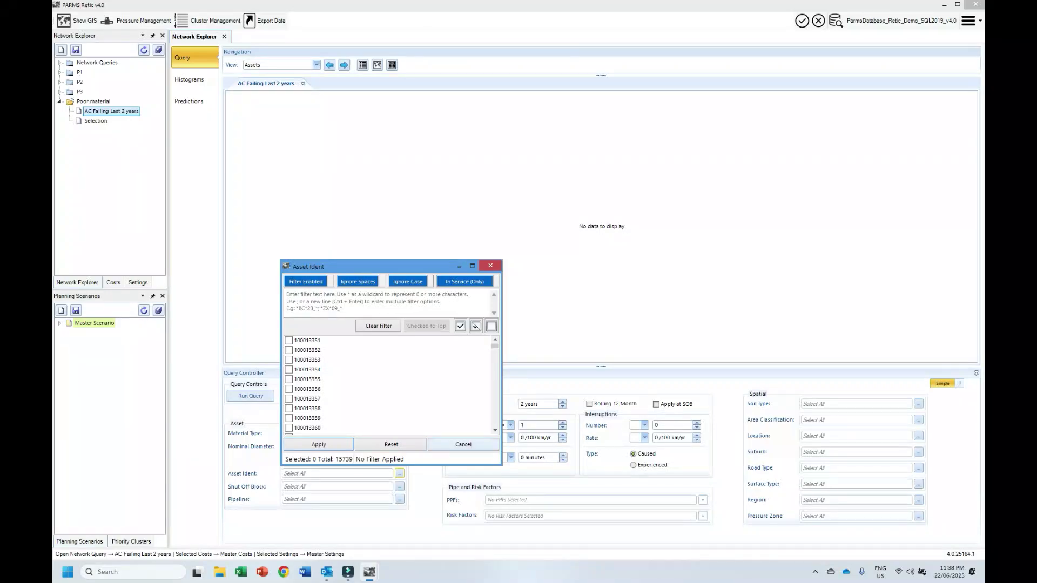
key(Escape)
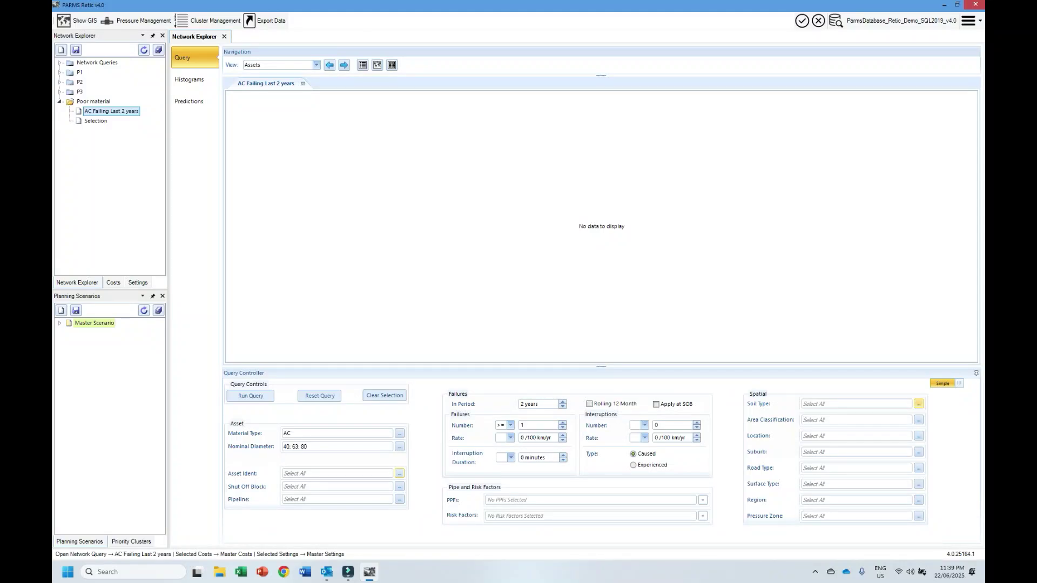
click(919, 404)
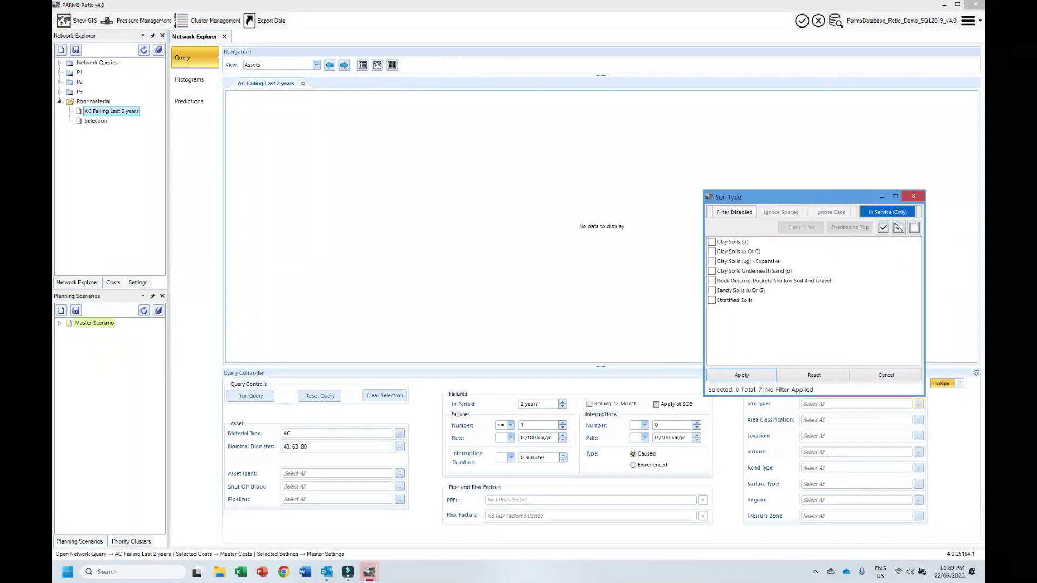
key(Escape)
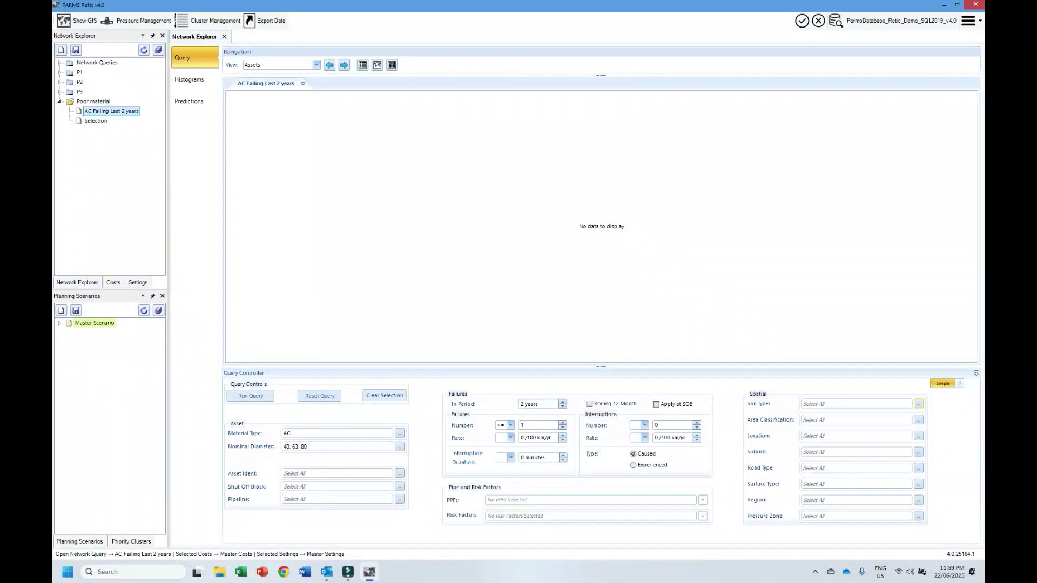
click(946, 384)
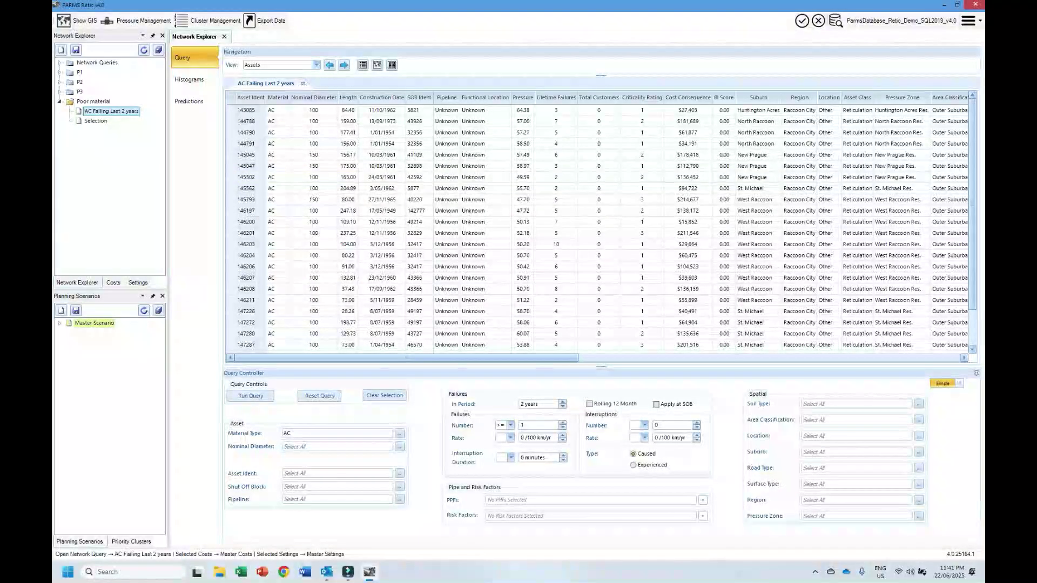
Set the minimum number of failures to 3 and run the query with this stricter filter
click(563, 423)
click(563, 423)
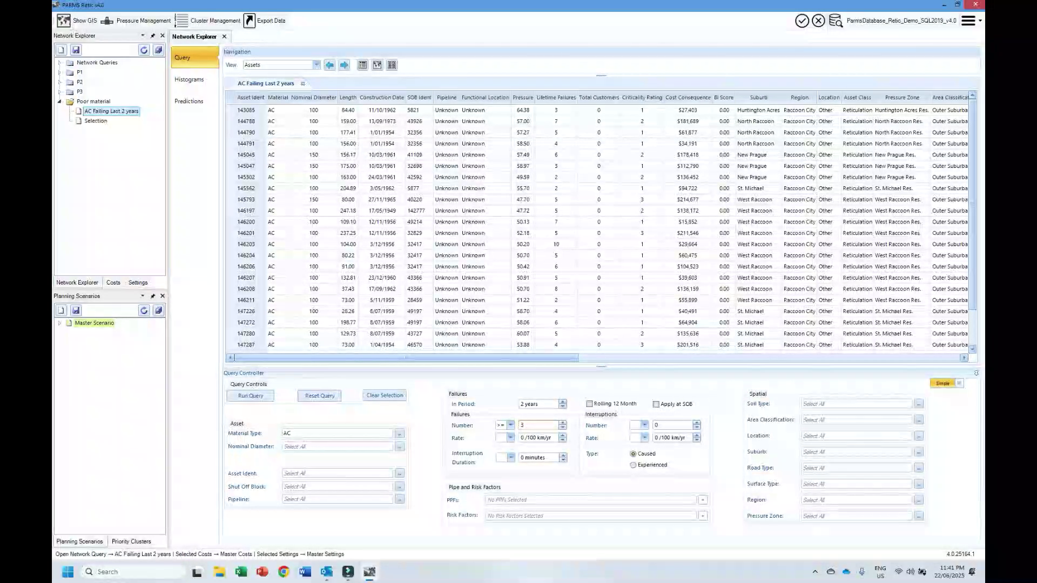
click(251, 396)
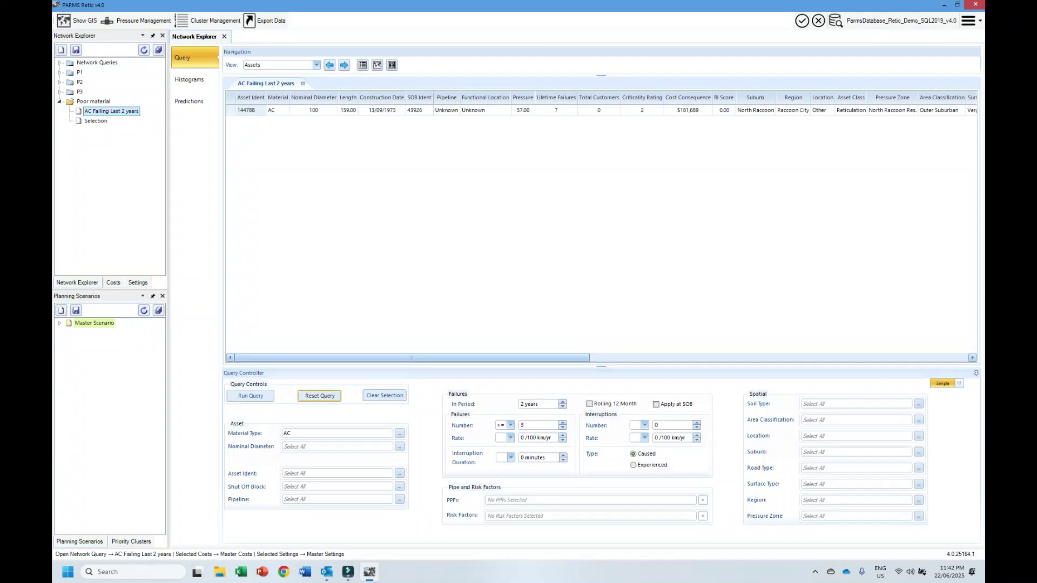
Reset the query to its saved filters and run it again
click(319, 396)
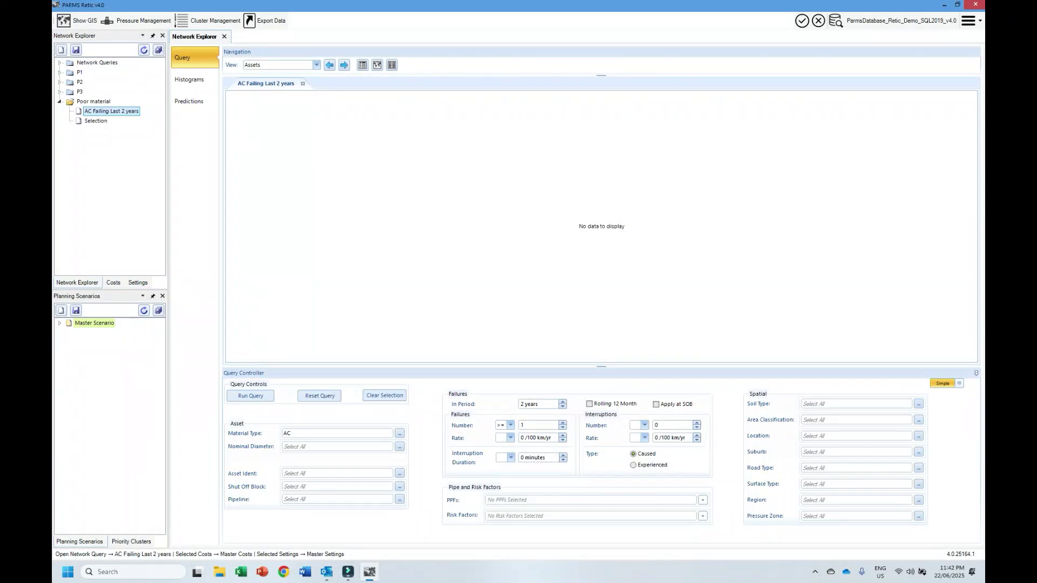
click(250, 396)
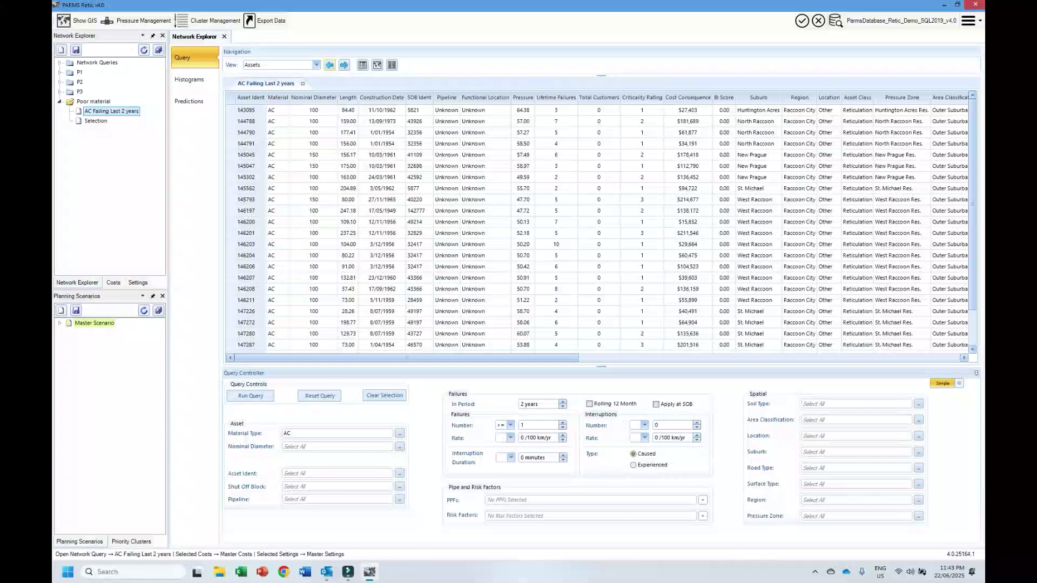
Browse the available result views, including Failures and Summary, and return to the Assets view
click(316, 65)
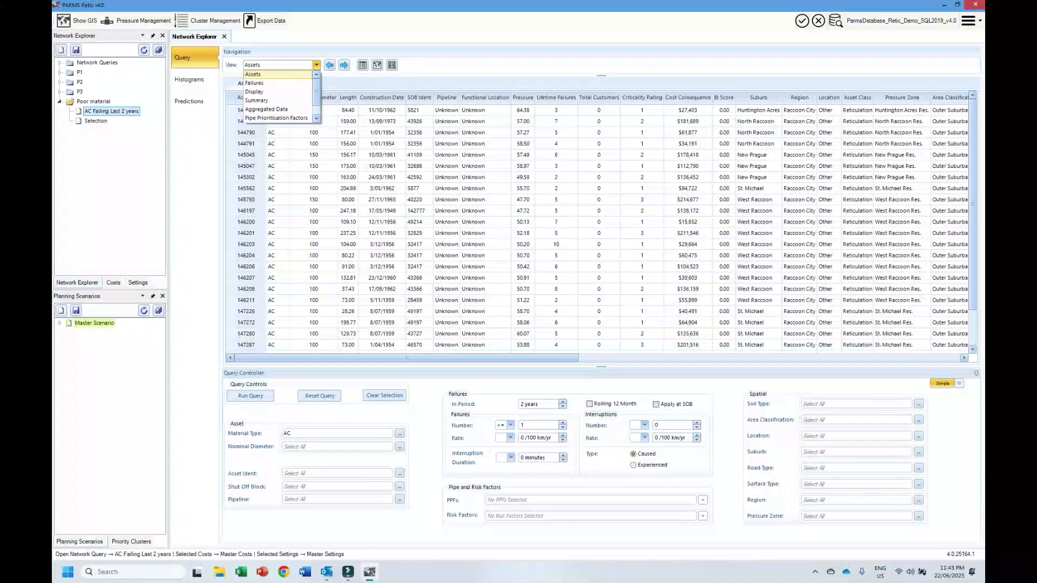
scroll(270, 113, down, 1)
scroll(278, 96, up, 1)
click(419, 65)
click(344, 65)
click(330, 65)
click(344, 65)
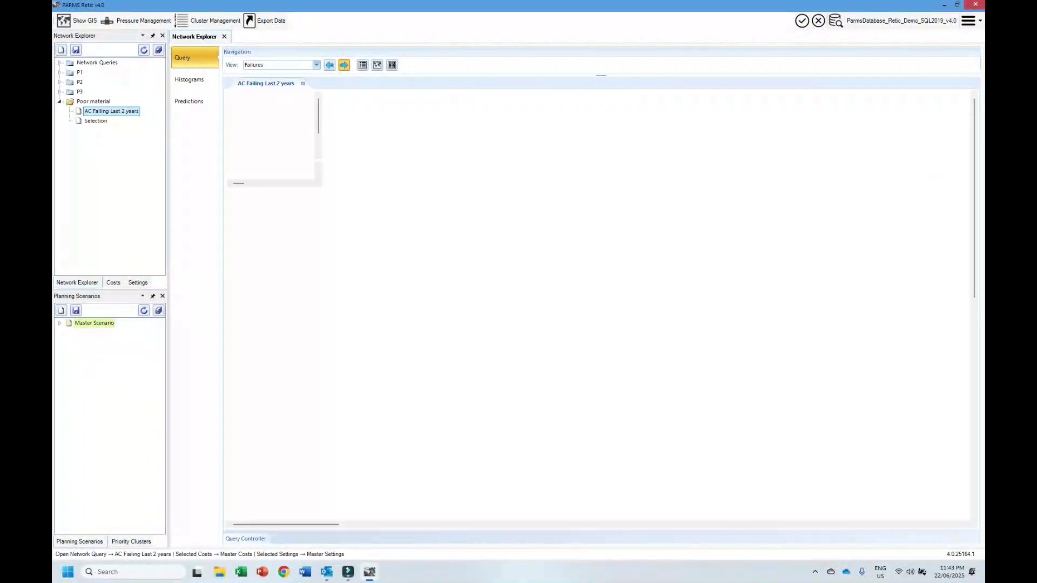
click(377, 65)
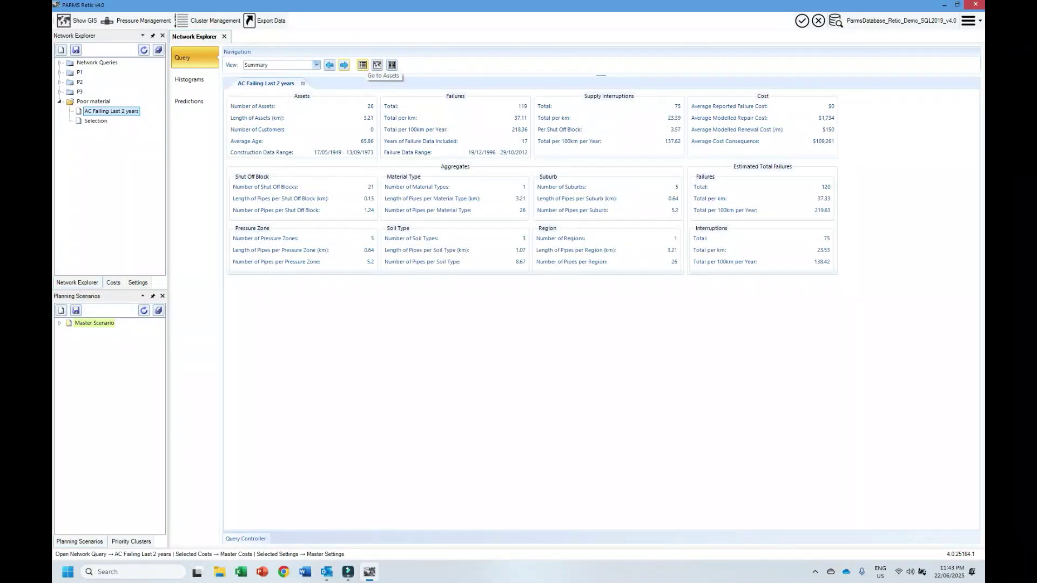
click(317, 65)
click(259, 74)
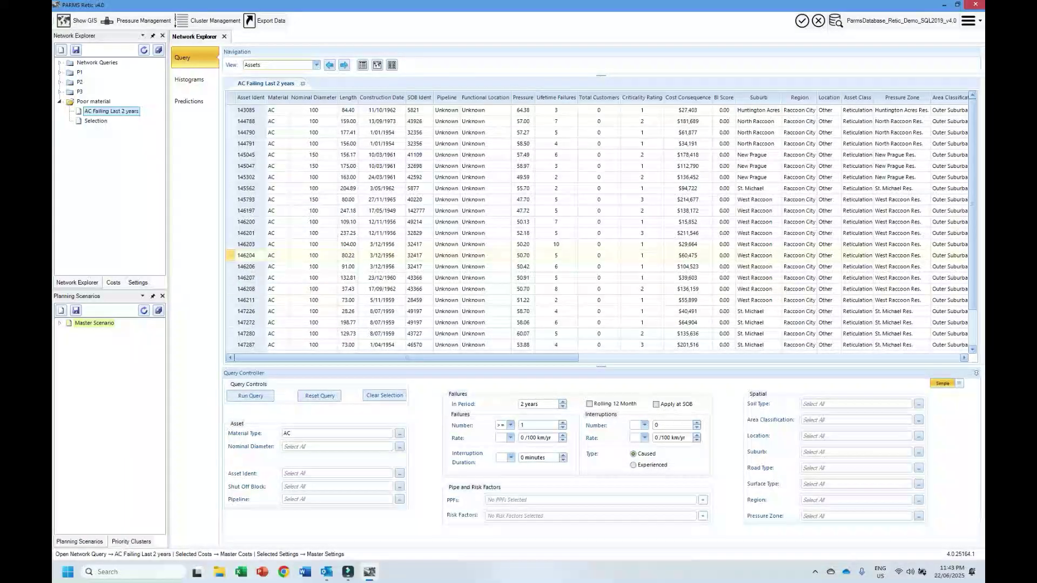
Examine the query results in the Failures, Display, Summary, Aggregated Data and Pipe Prioritisation Factors views
click(344, 65)
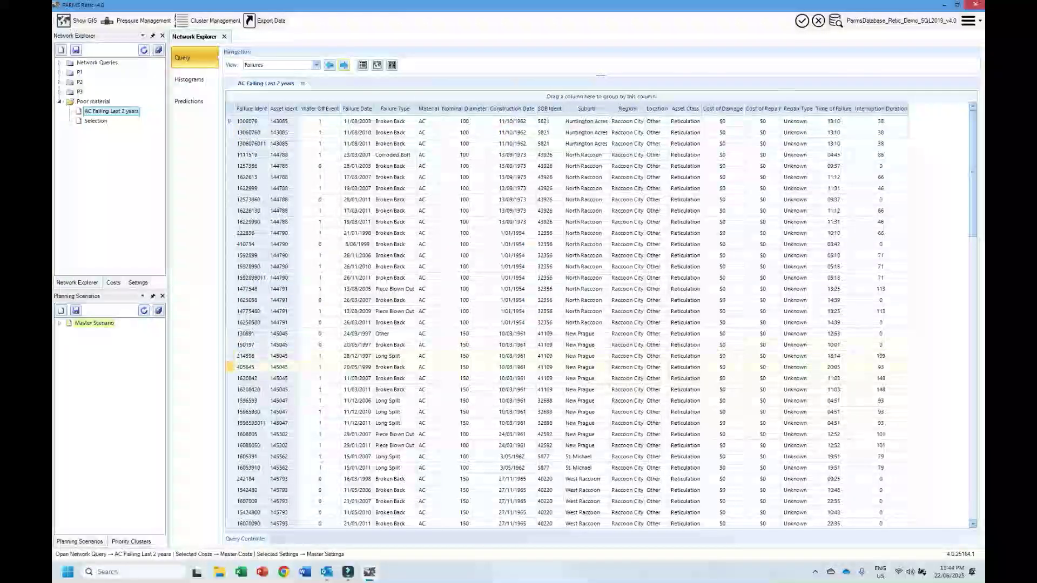
click(316, 65)
click(253, 92)
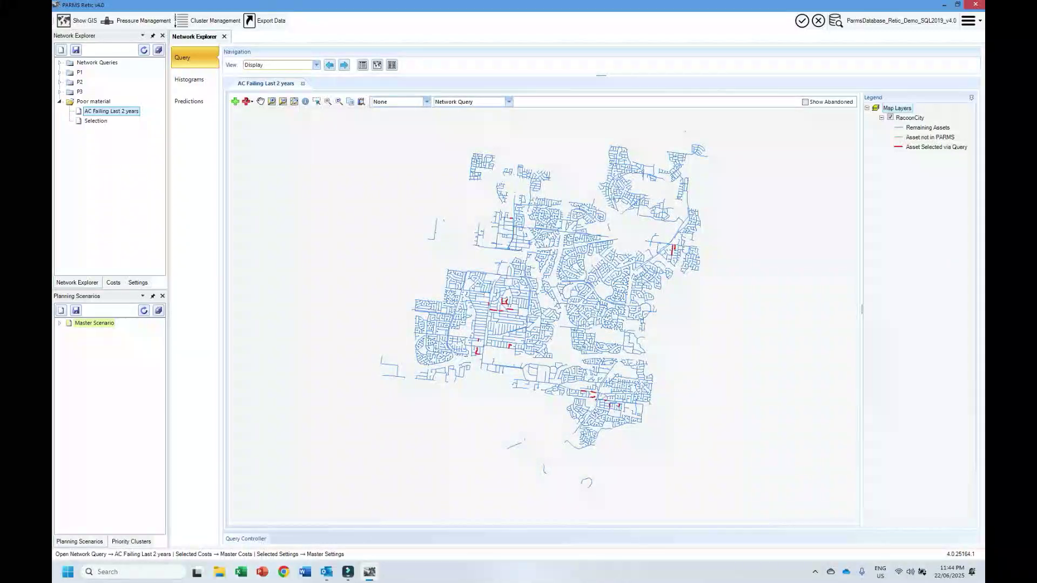
click(345, 65)
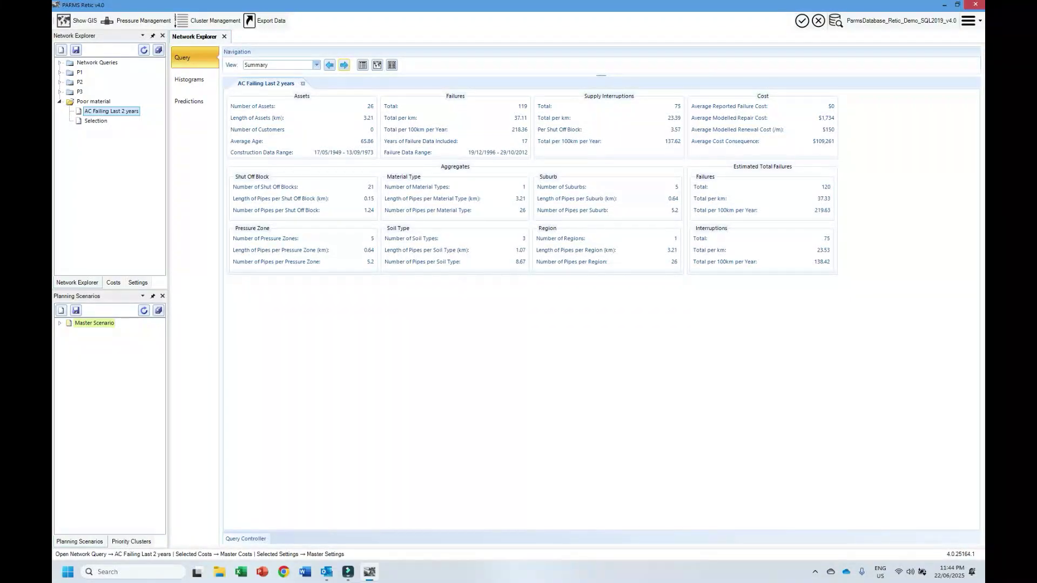
click(316, 65)
click(266, 109)
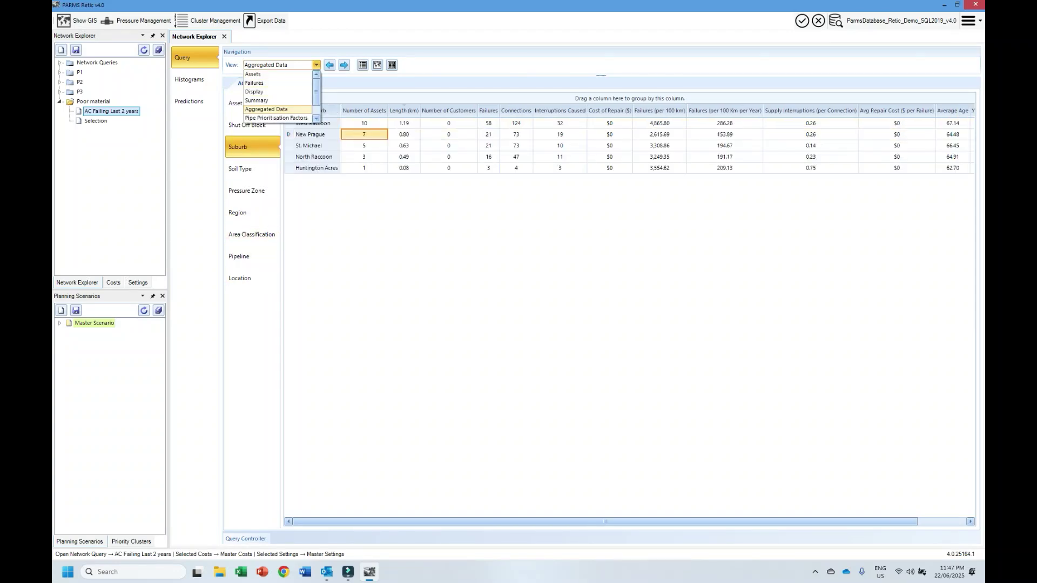
click(276, 118)
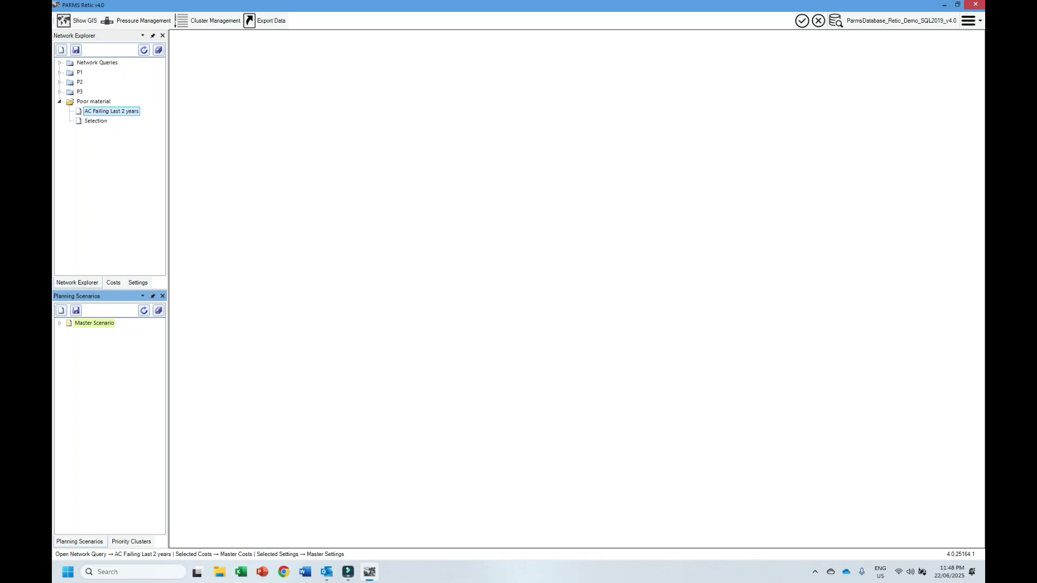
Create a new query in the "Poor material" folder and rename it "Near Train Line"
click(93, 102)
right_click(93, 102)
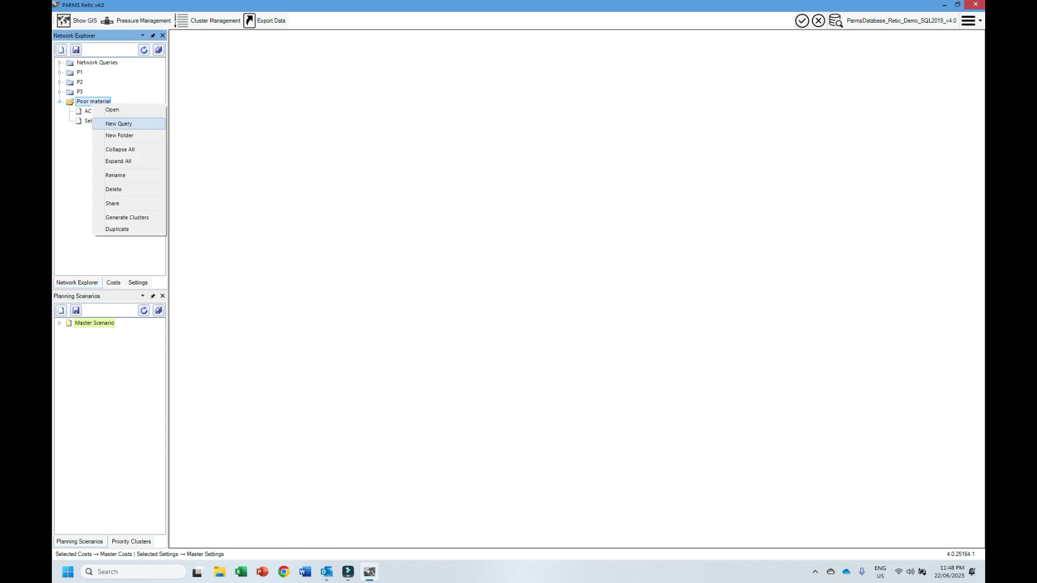
key(Escape)
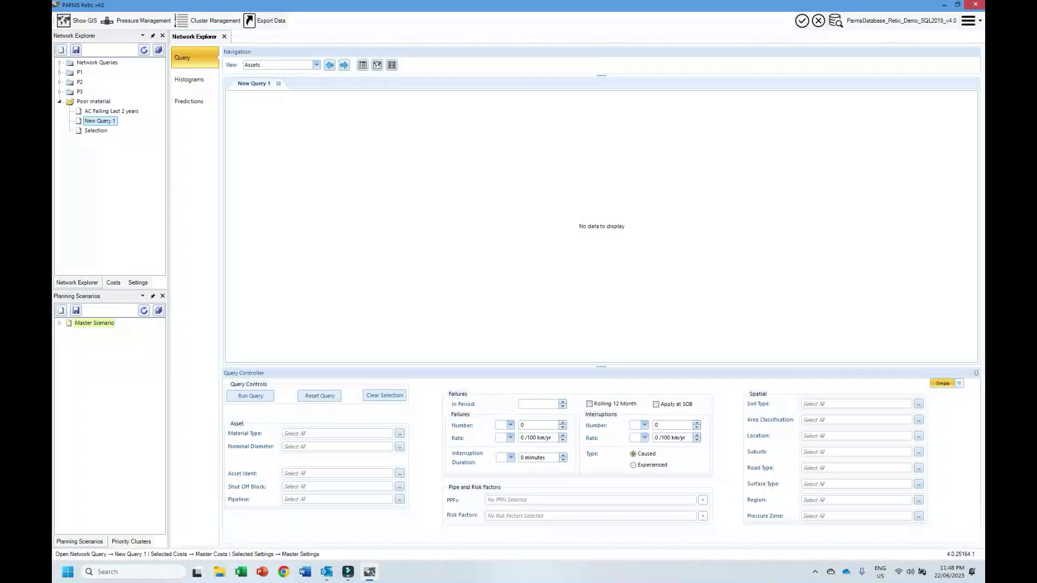
right_click(103, 120)
click(130, 189)
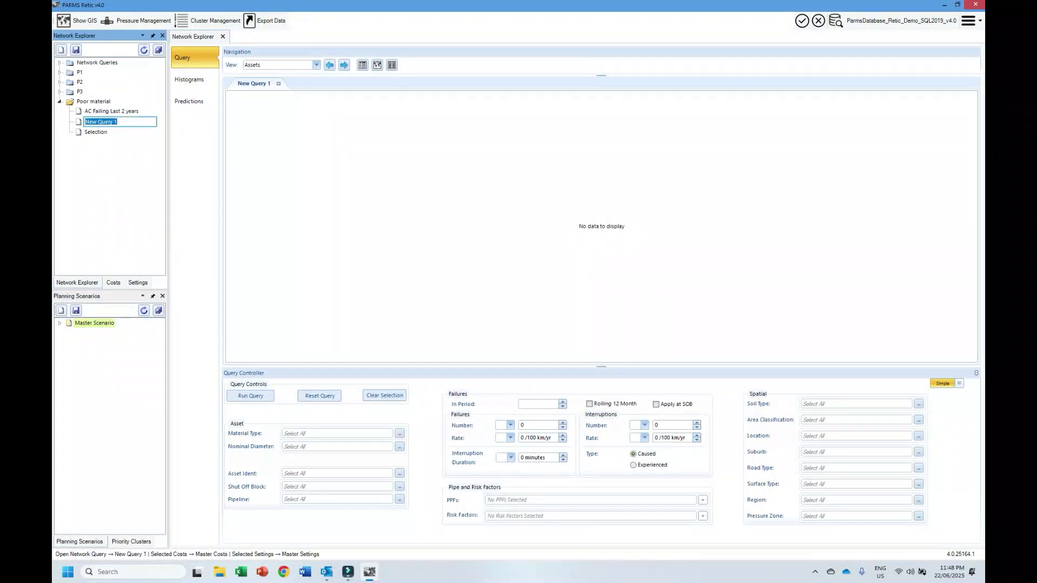
text(Near Train Line)
key(Return)
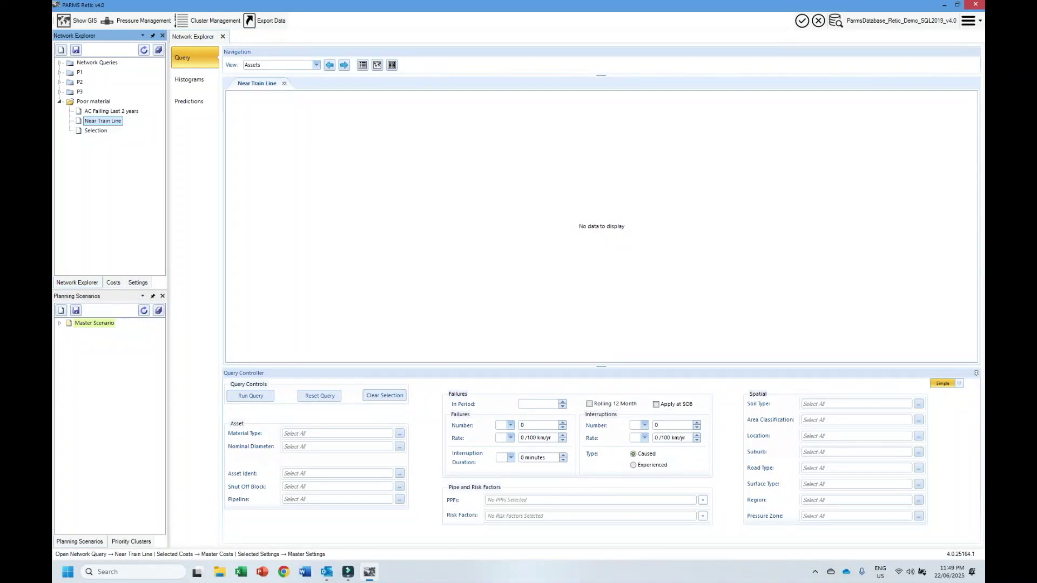
Set the query's PPFs filter to Train Line, and save and run the query
click(703, 499)
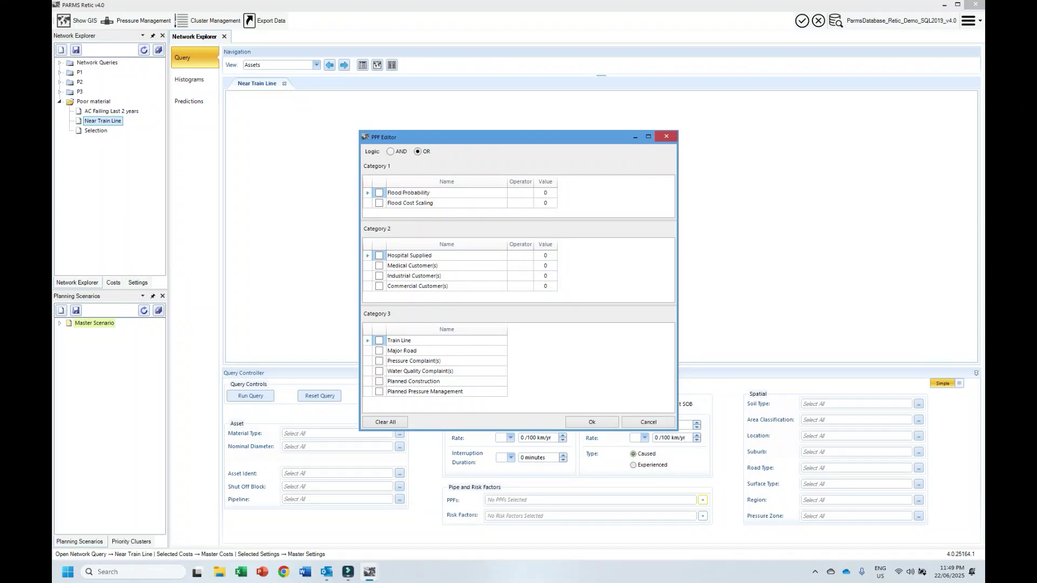
click(380, 341)
click(592, 422)
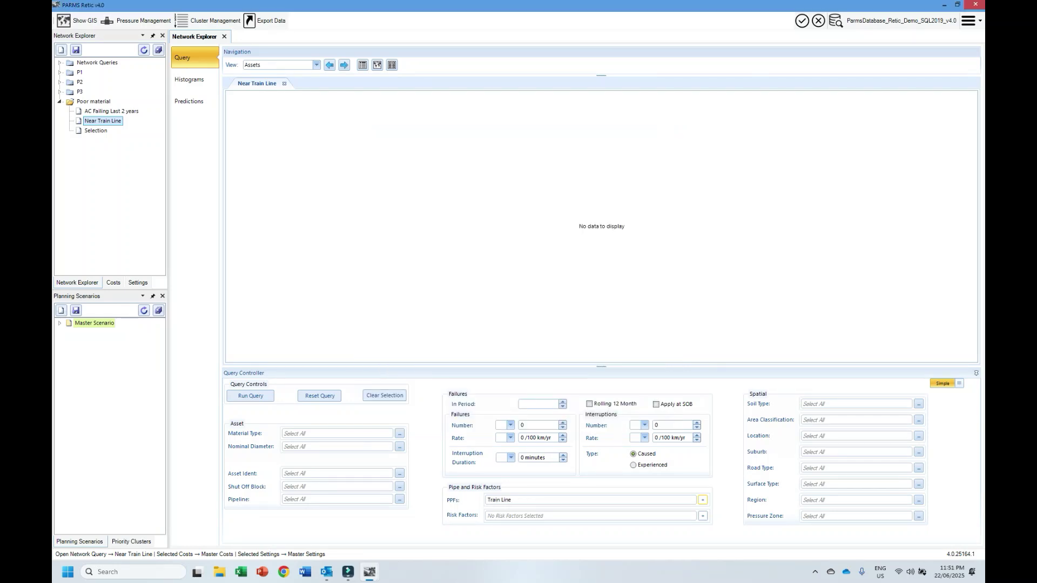
click(77, 50)
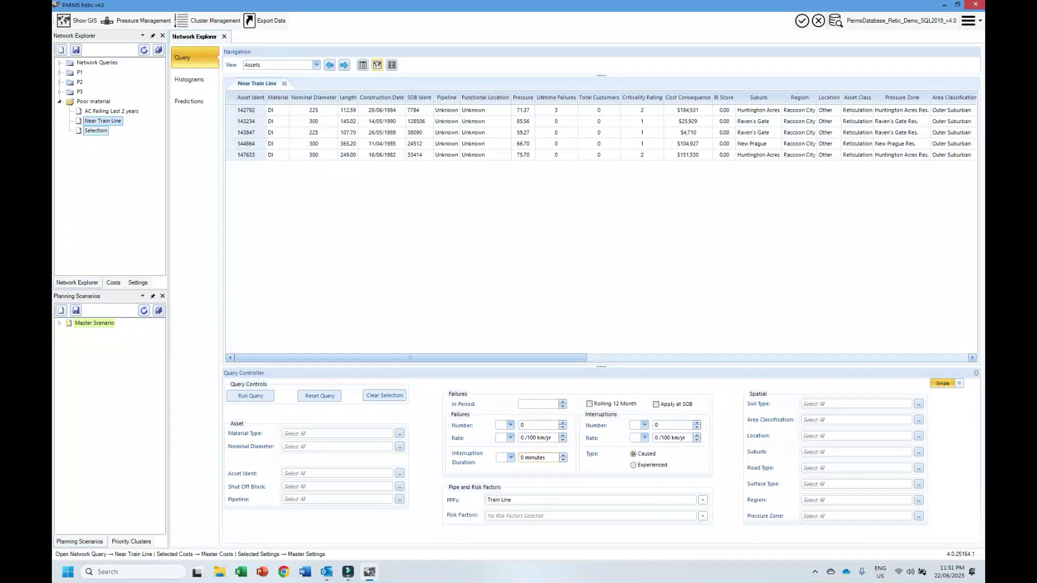
View the Near Train Line results on the map and in the summary, and return to the assets table
click(377, 65)
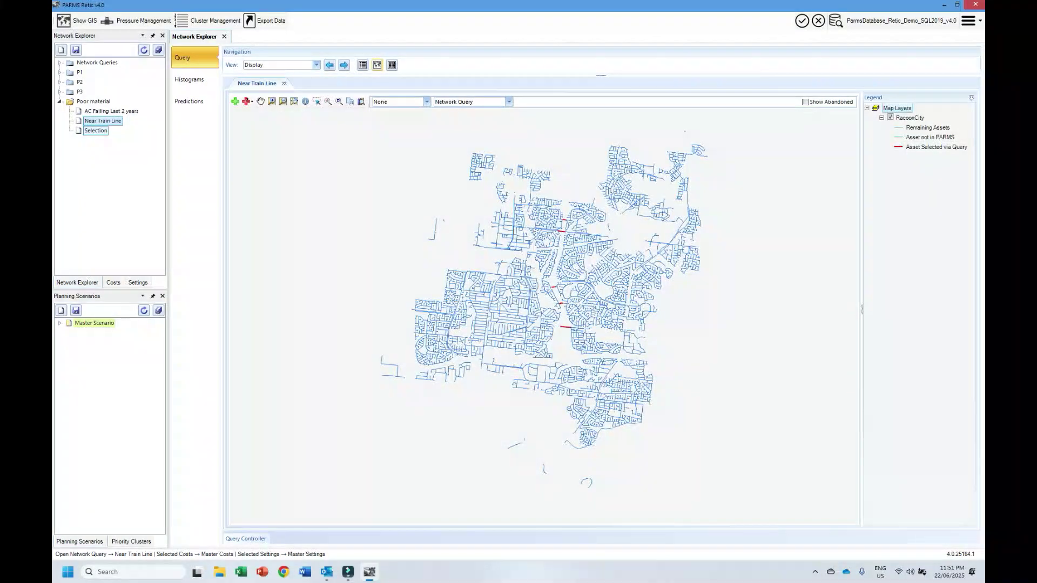
click(391, 65)
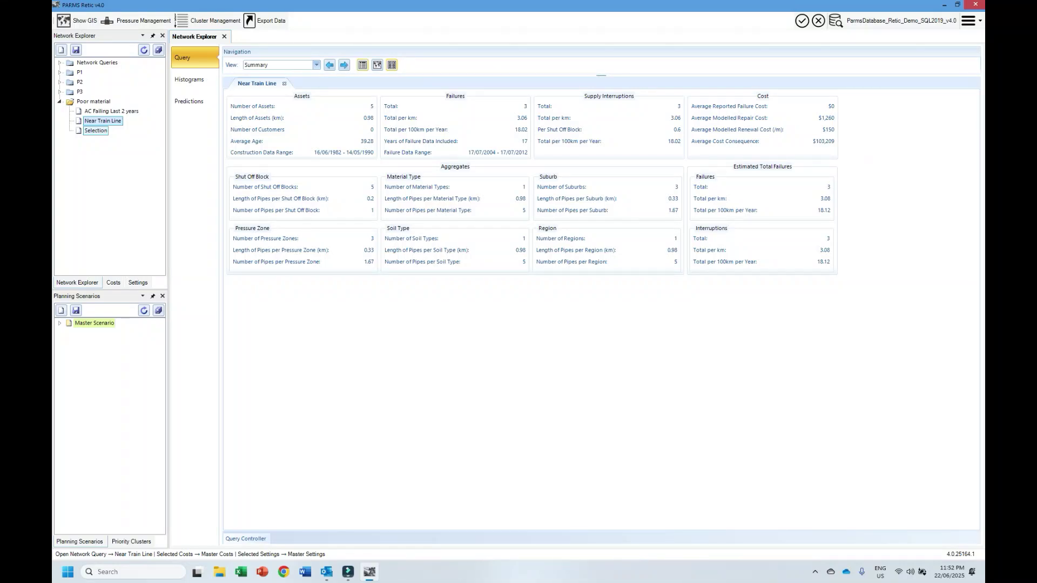
click(363, 65)
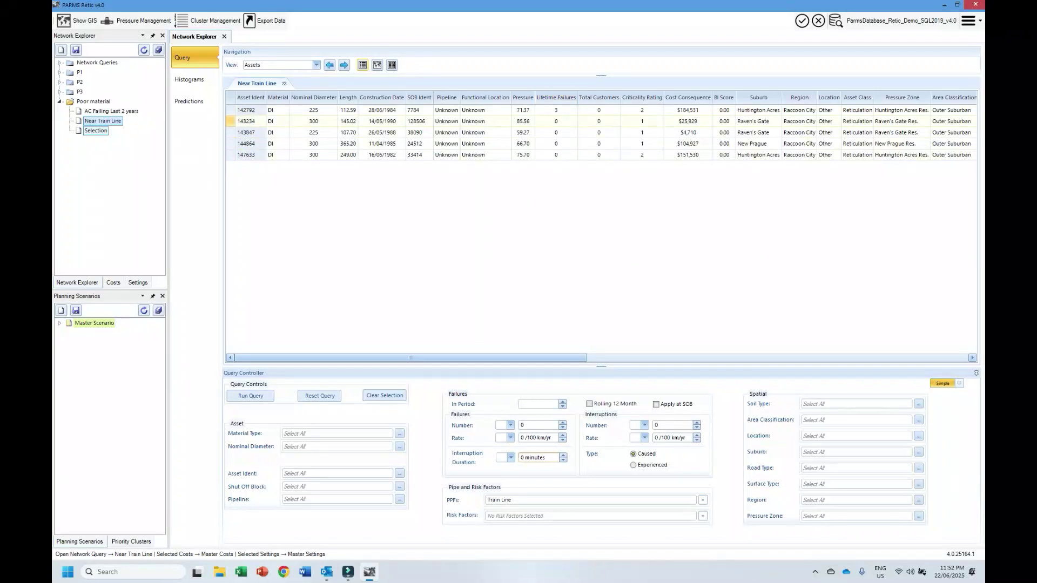
Try selecting the first three assets in the results table, clear the selection, and select only the first asset
click(246, 110)
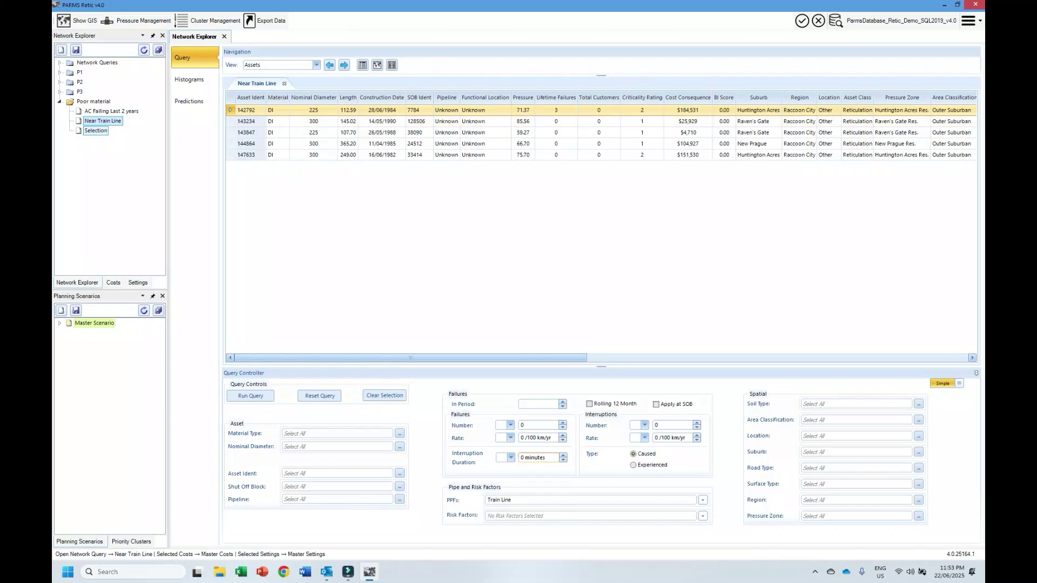
drag(251, 110, 251, 133)
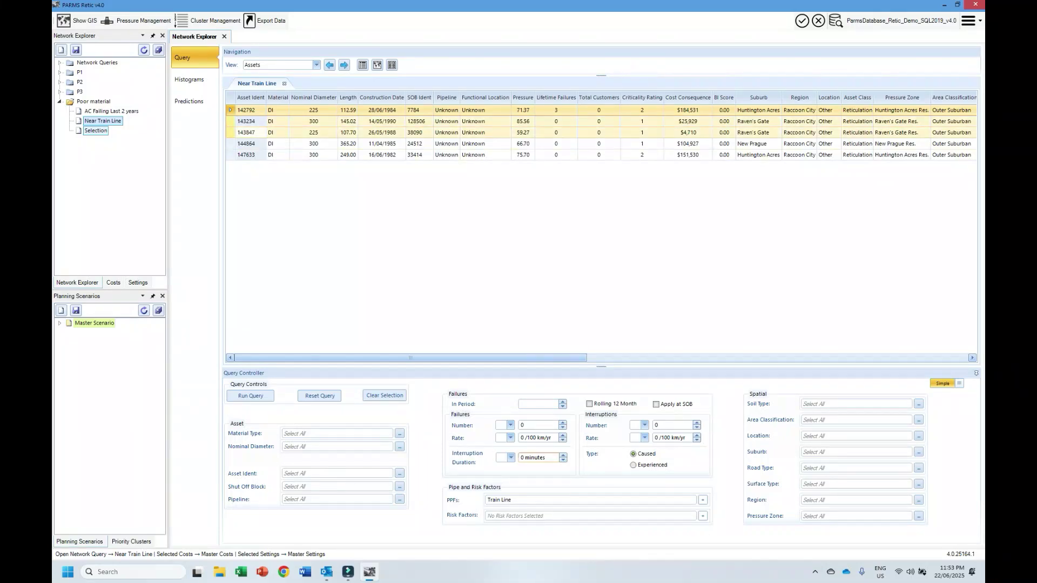
click(384, 396)
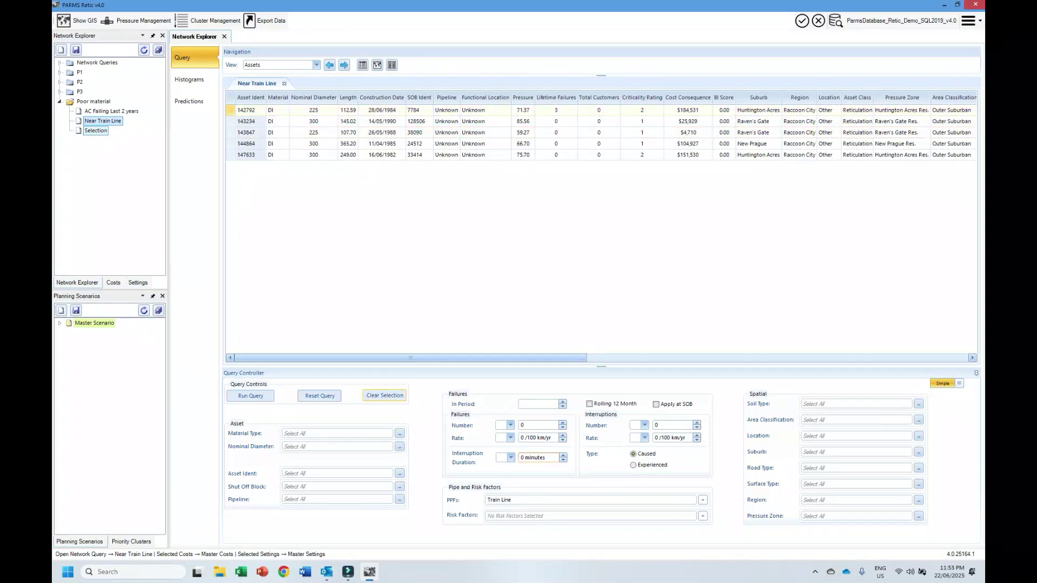
click(252, 111)
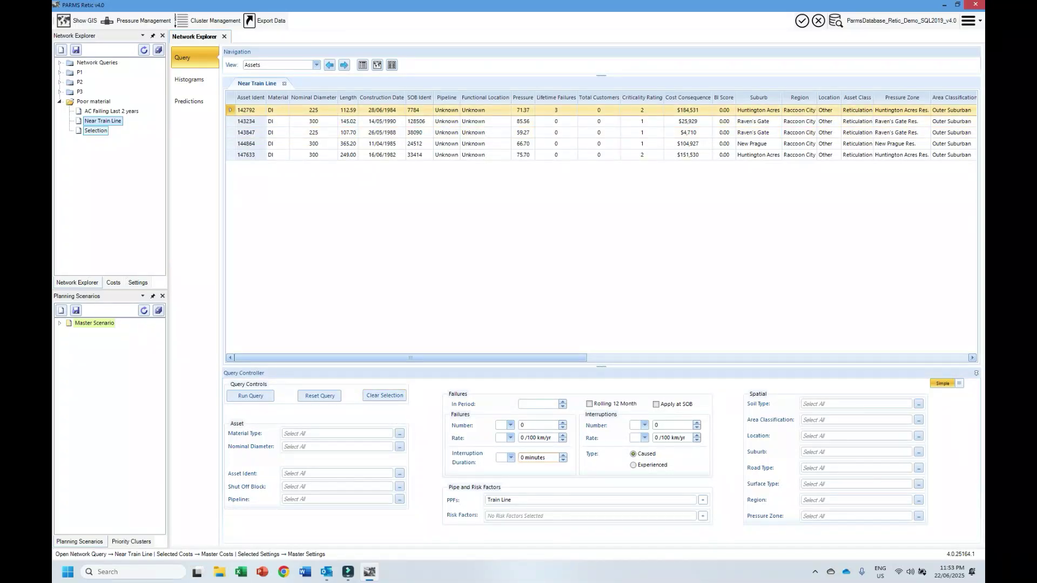
View the selected asset's failures and summary, return to the assets table, and clear the selection
click(344, 65)
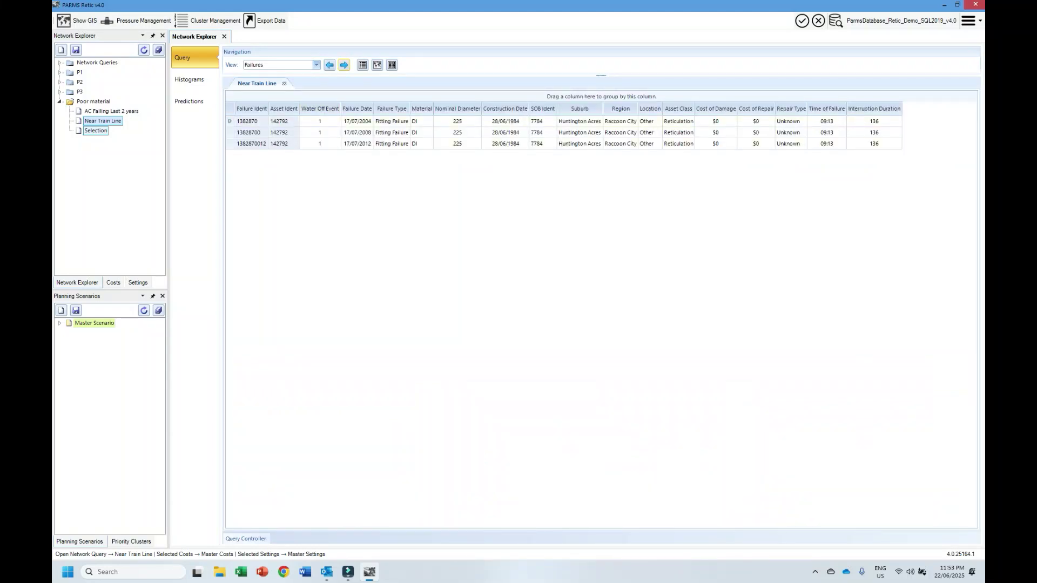
click(393, 65)
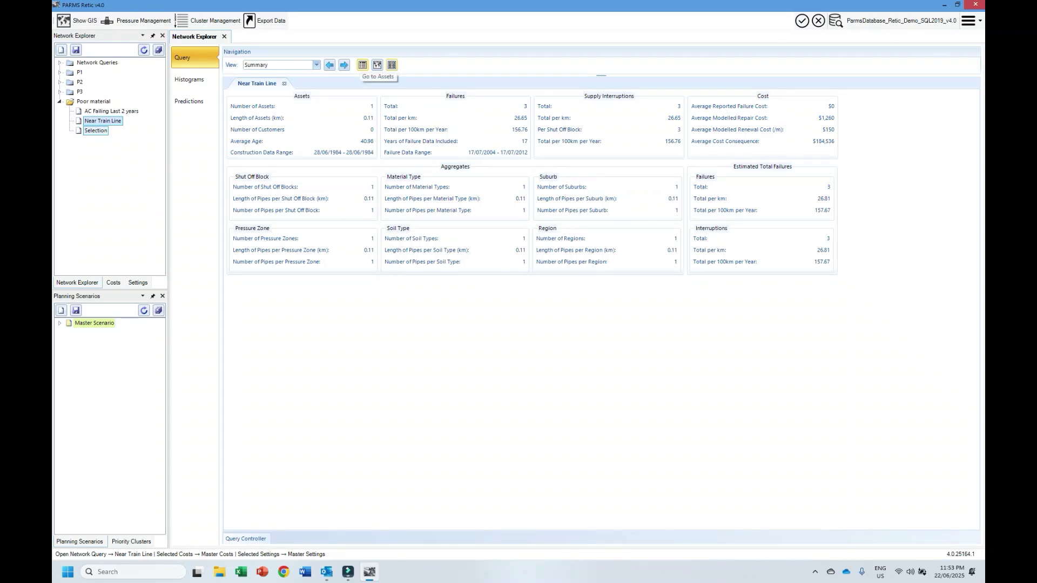
click(362, 65)
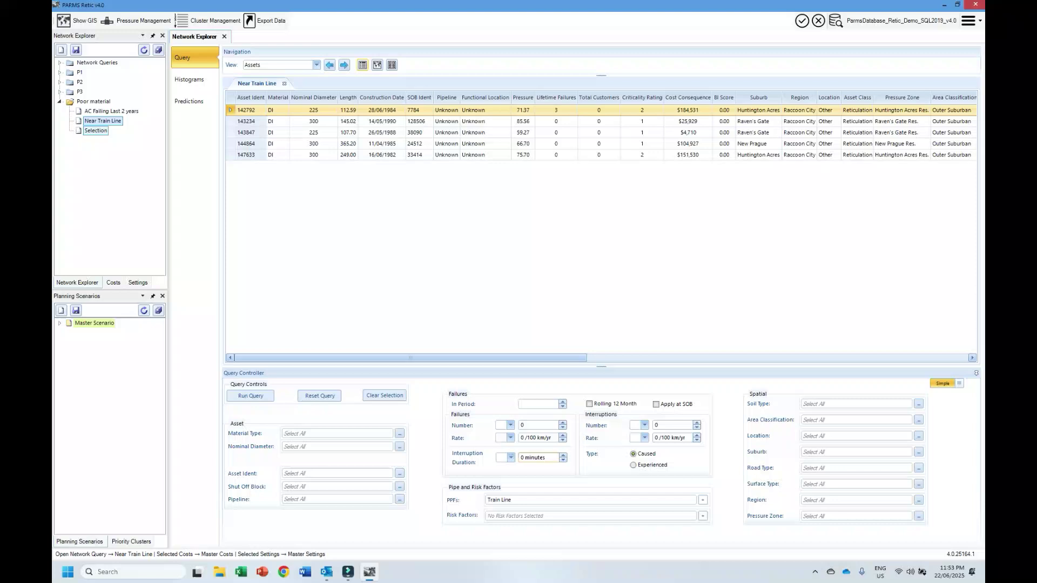
click(384, 396)
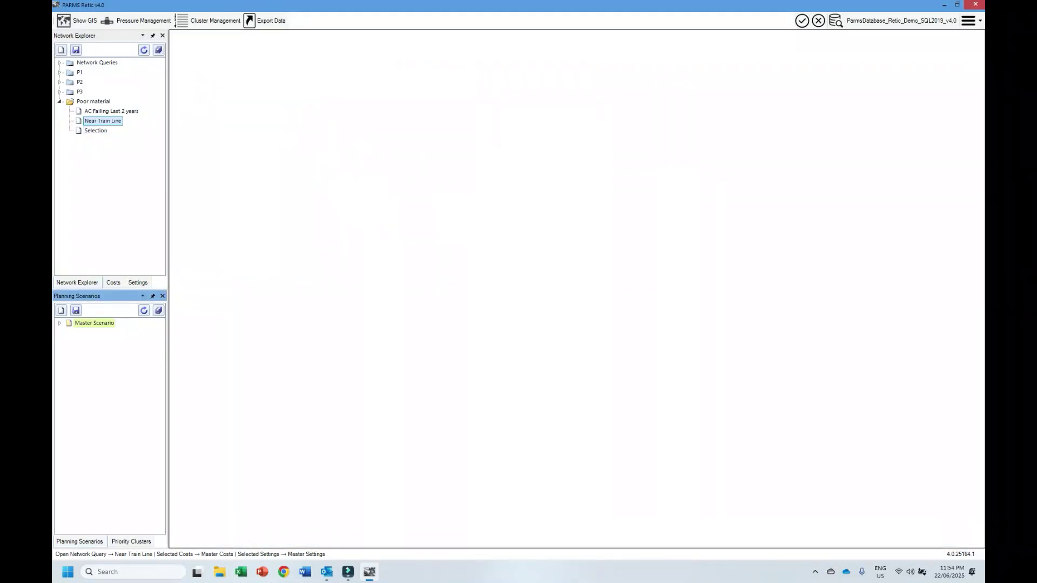
Create a new query in the "Poor material" folder and rename it "Old CI"
right_click(95, 101)
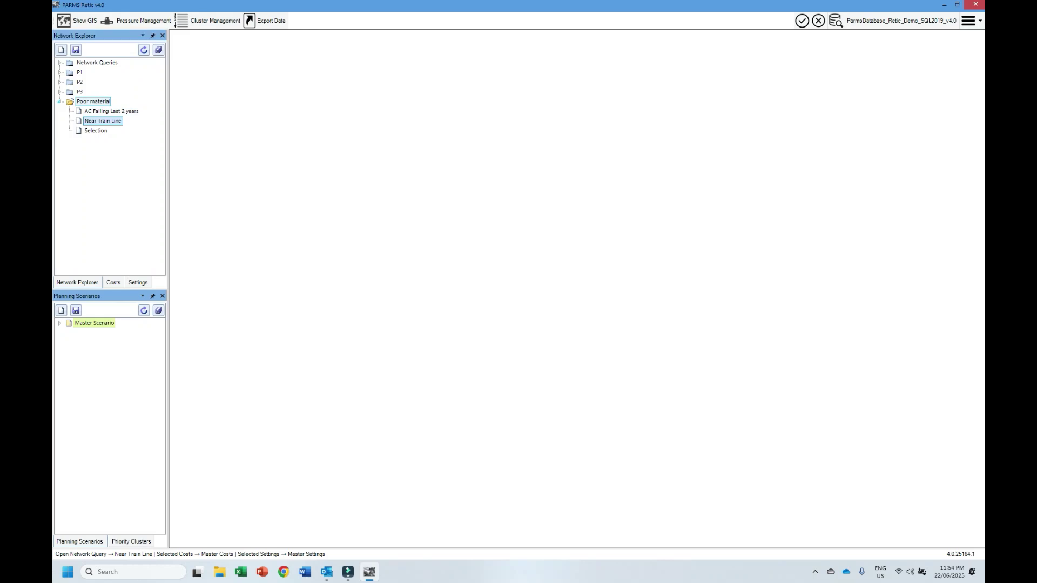
click(120, 118)
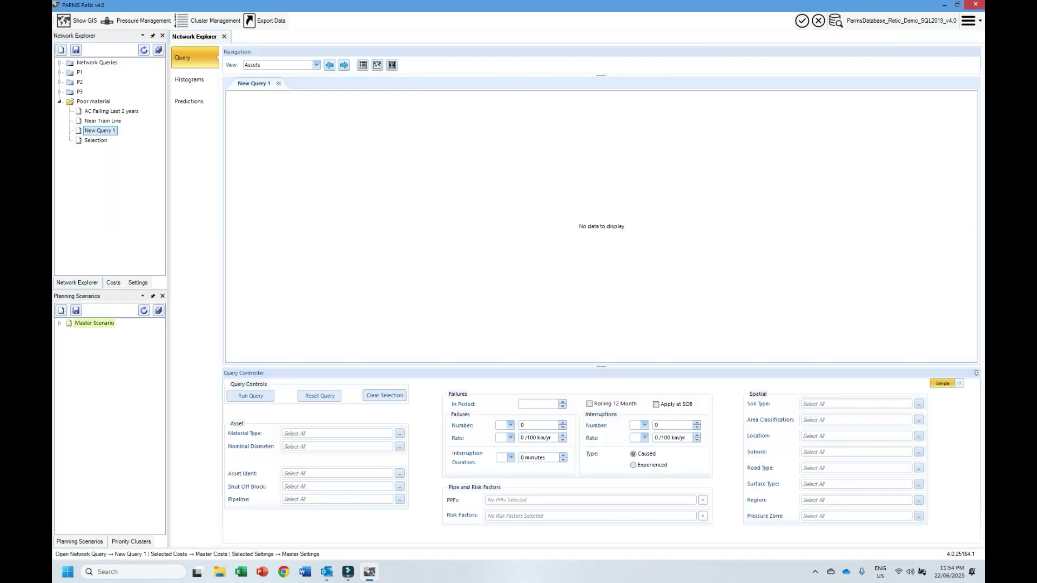
right_click(103, 131)
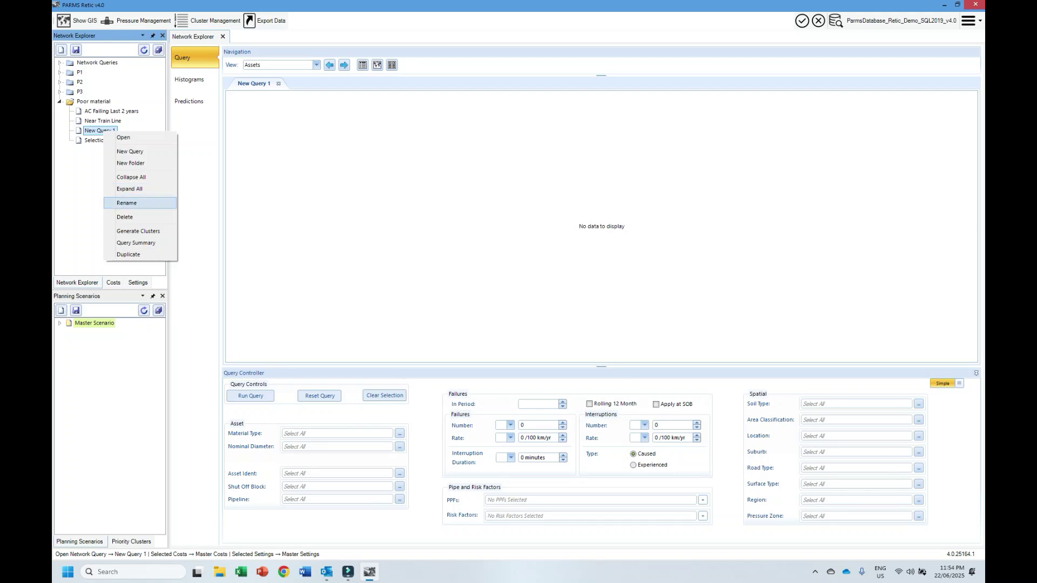
click(127, 203)
text(Old Cl)
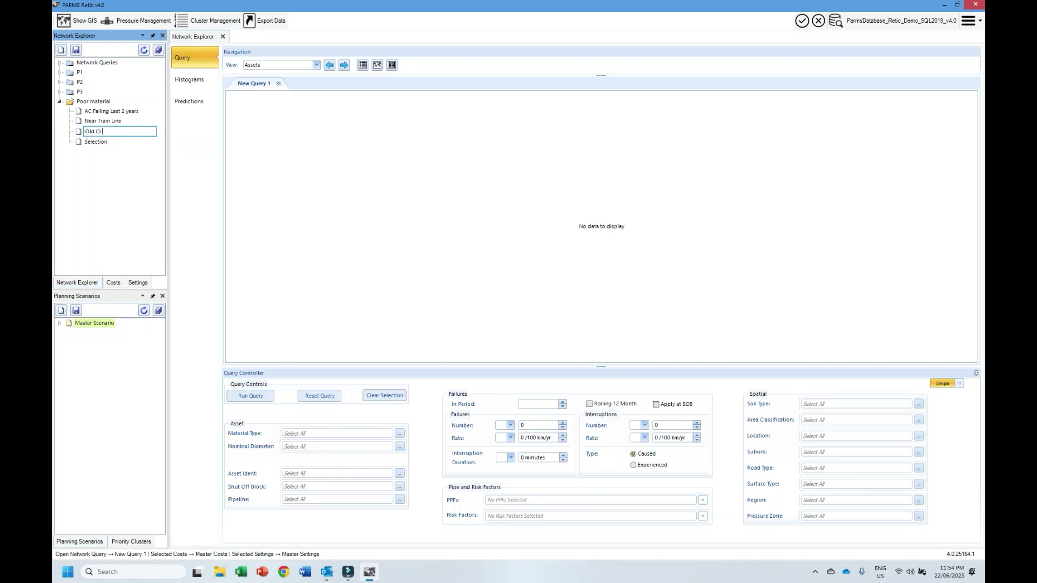
key(Return)
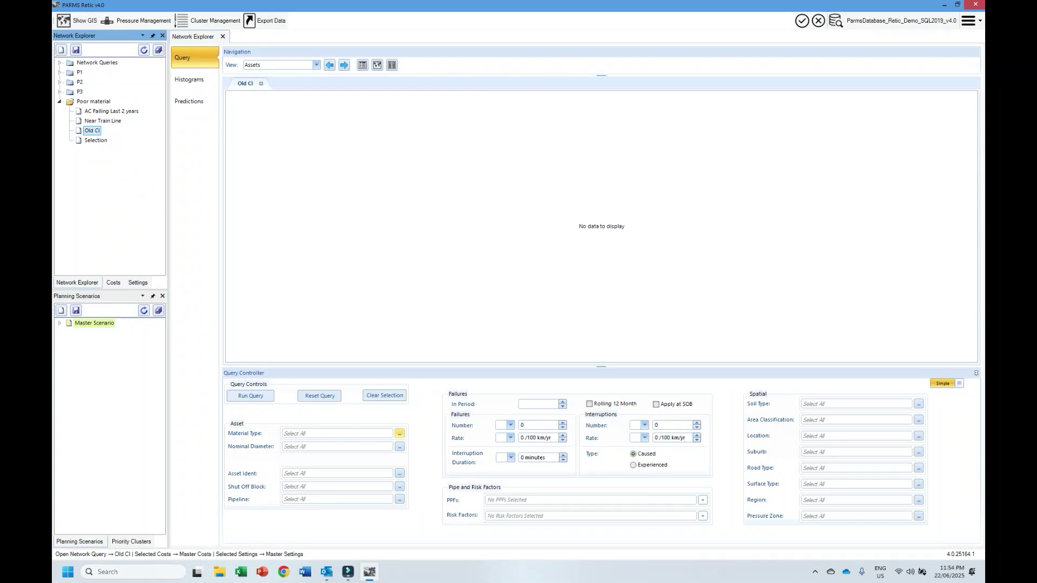
Set the query's Material Type filter to CI, and run and save the query
click(400, 434)
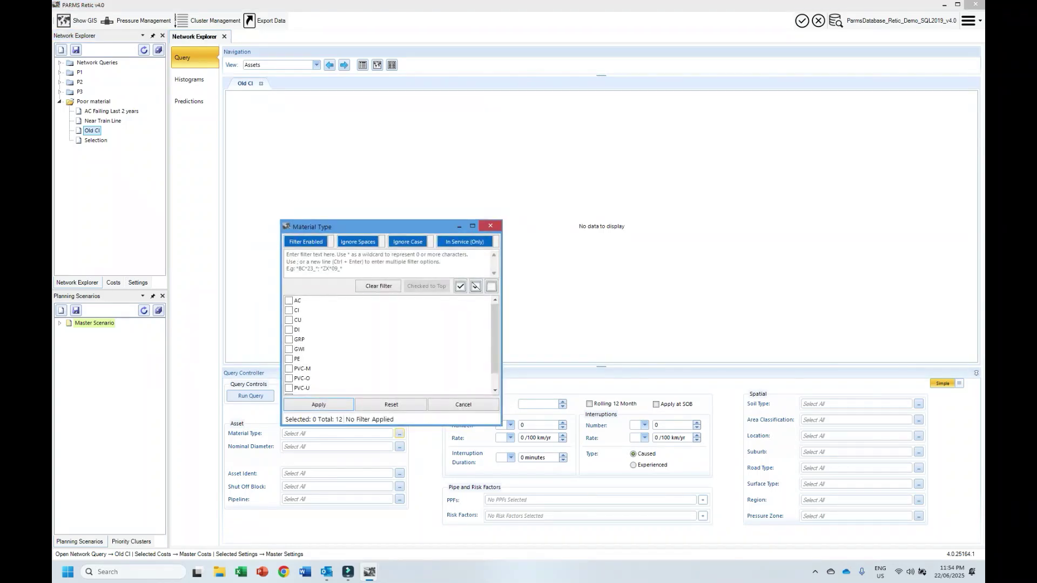
click(288, 311)
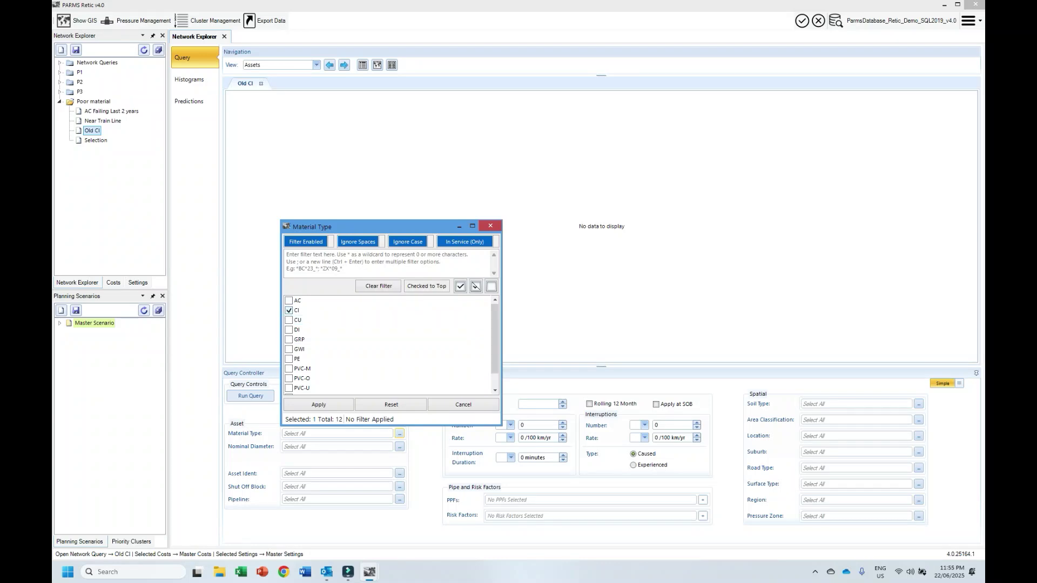
click(319, 405)
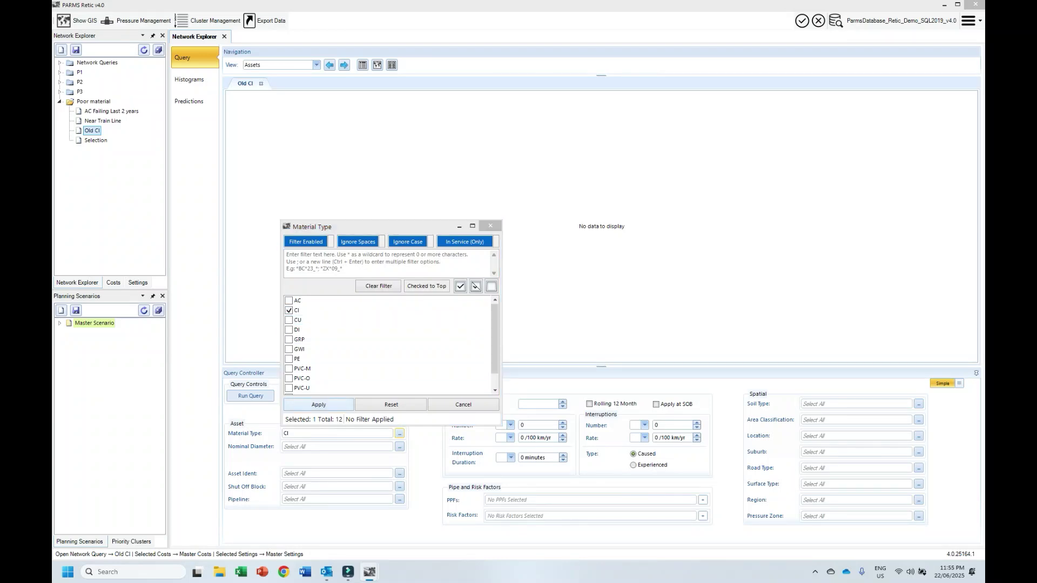
click(250, 396)
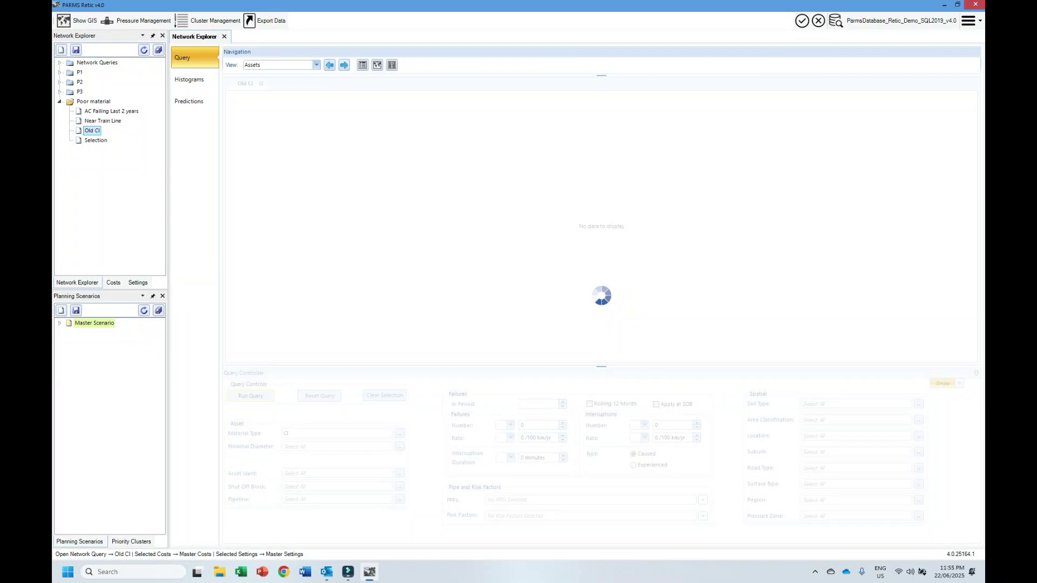
click(76, 49)
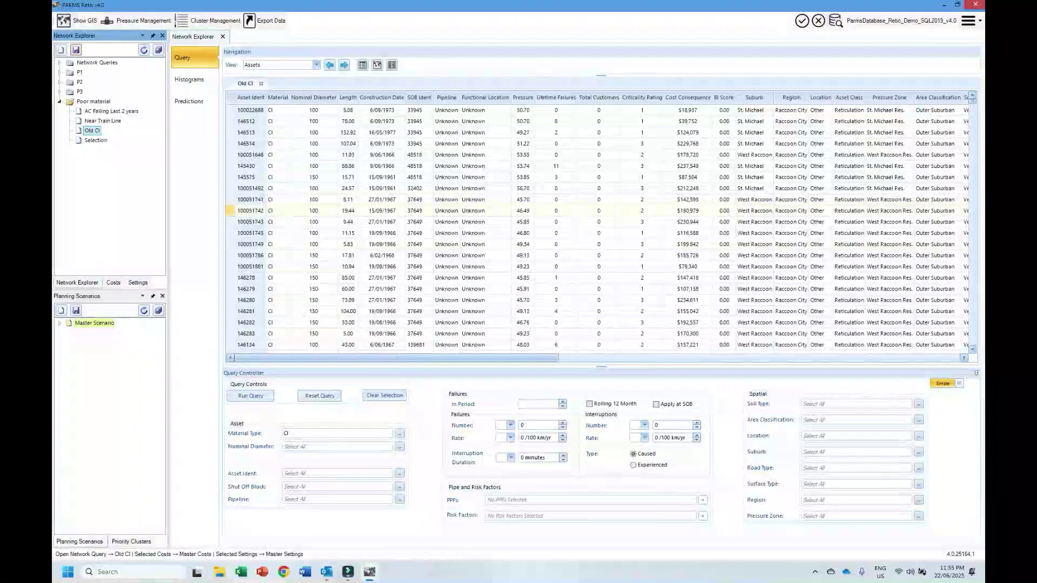
View the Old CI summary, and rerun and save the query with the Installed Before filter at 1/01/1950
click(391, 65)
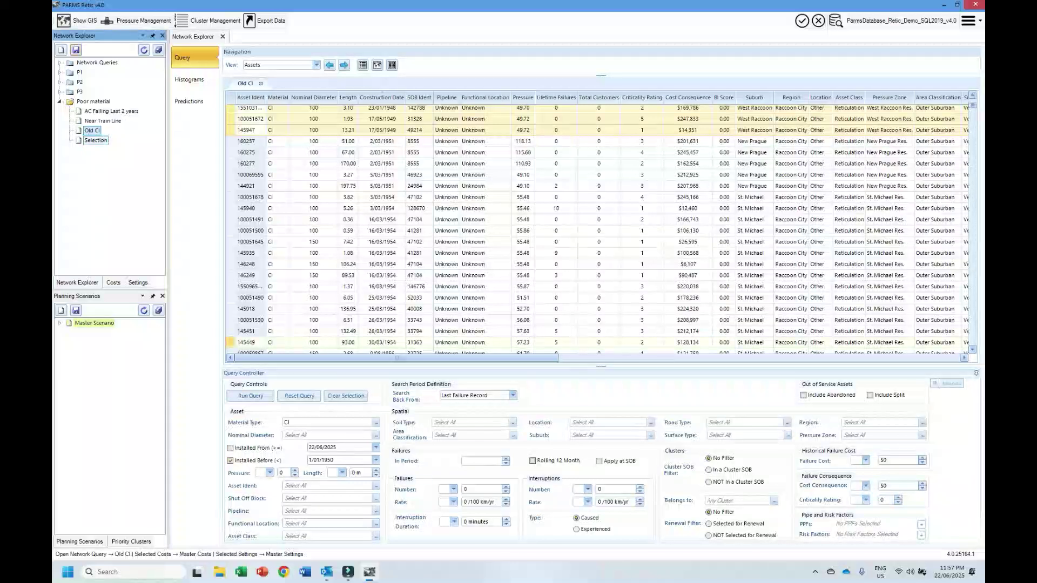
click(251, 395)
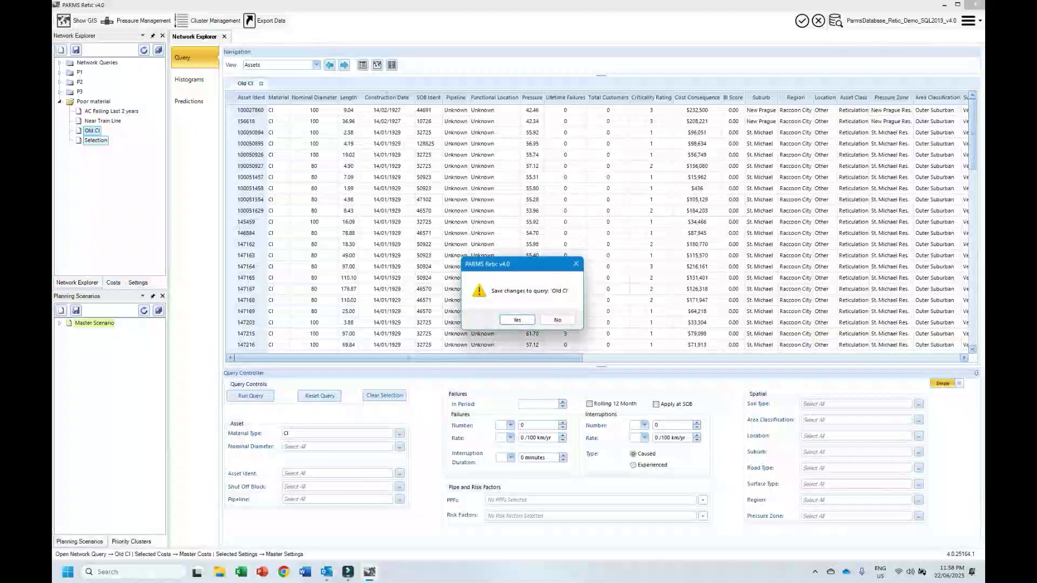
key(Return)
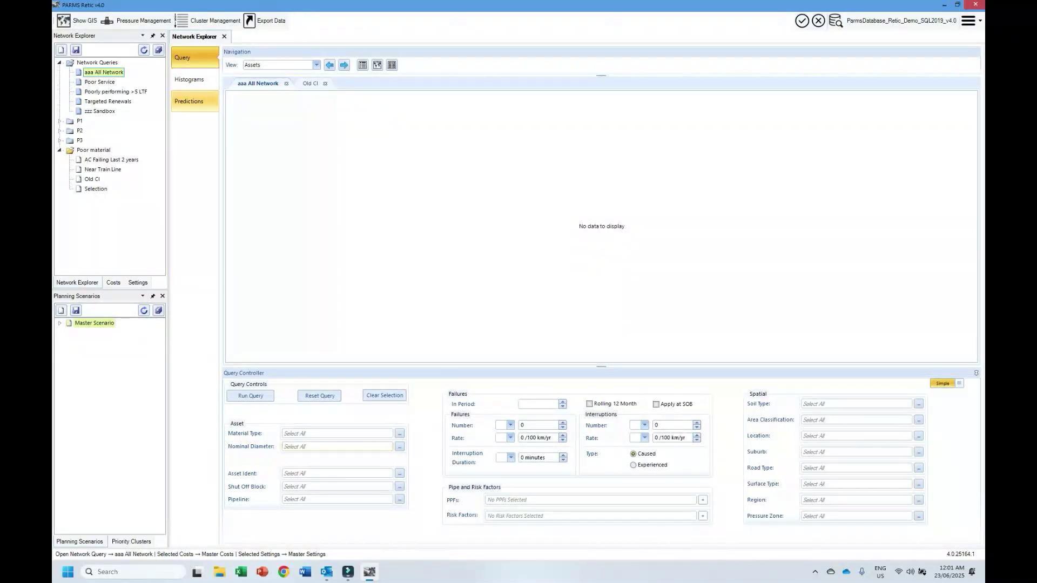
Run the aaa All Network query and plot its histogram of Length (km) grouped by Material
click(250, 396)
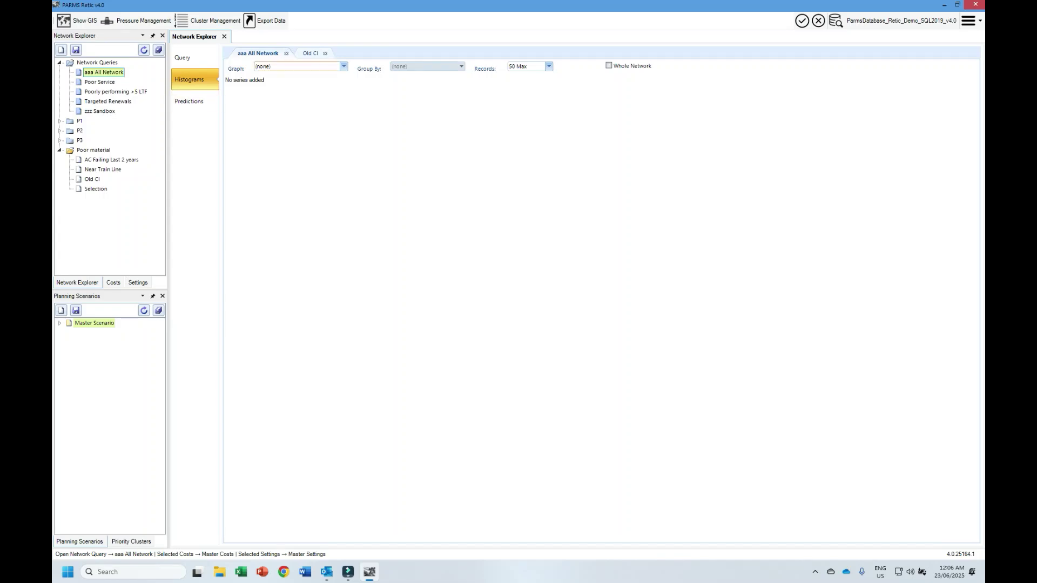
click(344, 66)
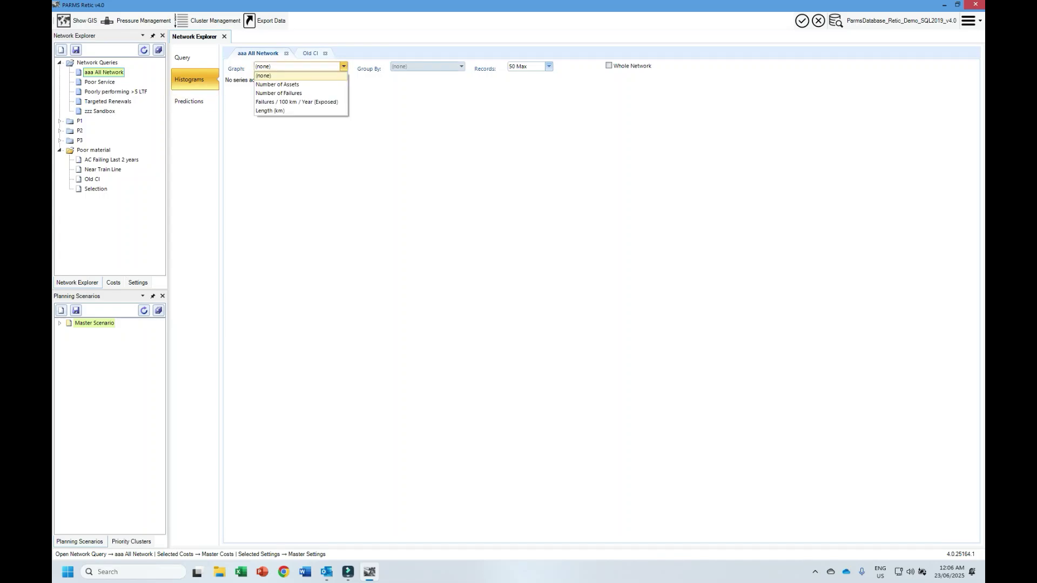
click(270, 110)
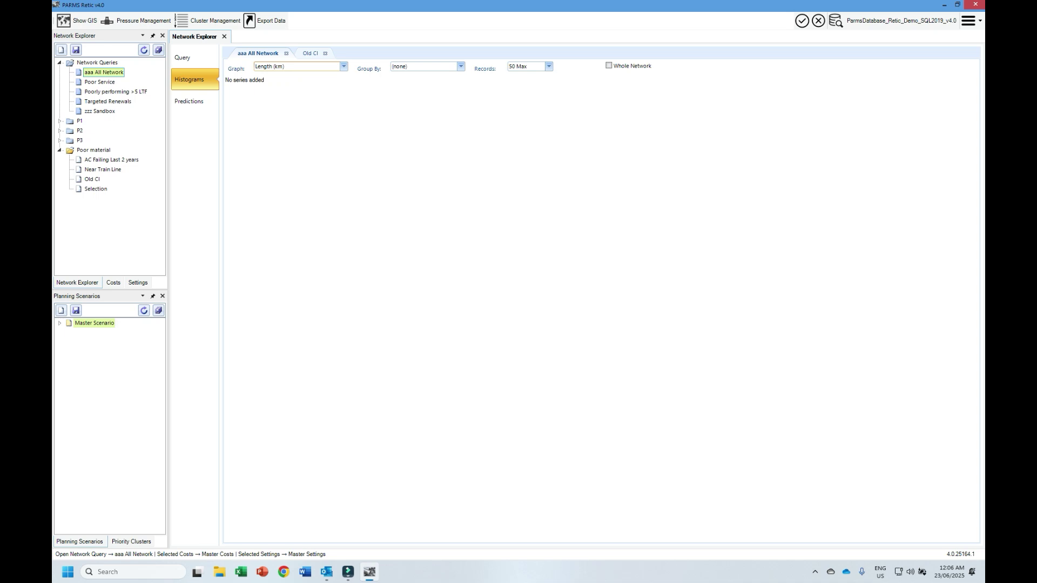
click(461, 66)
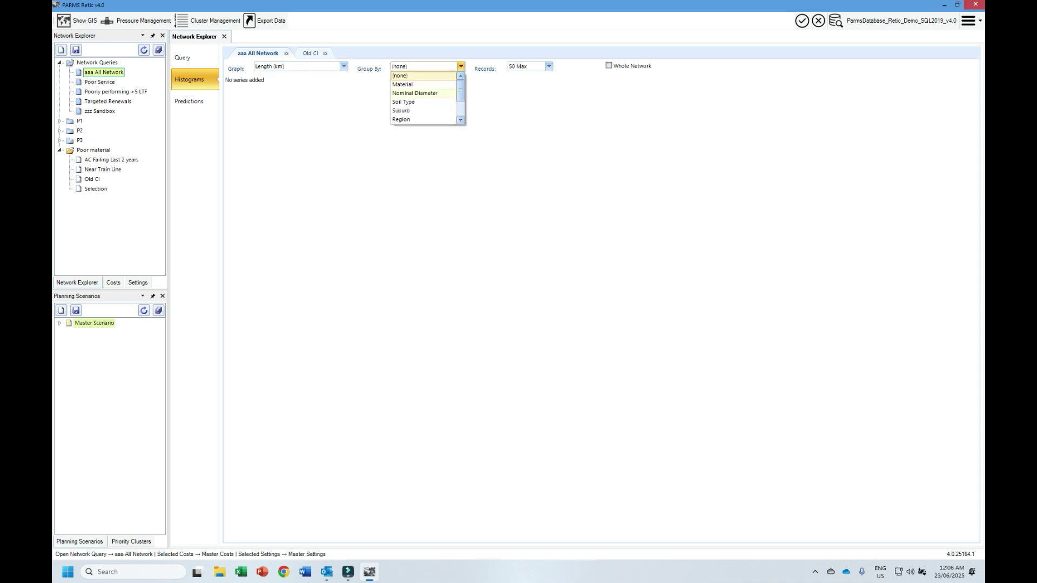
click(402, 85)
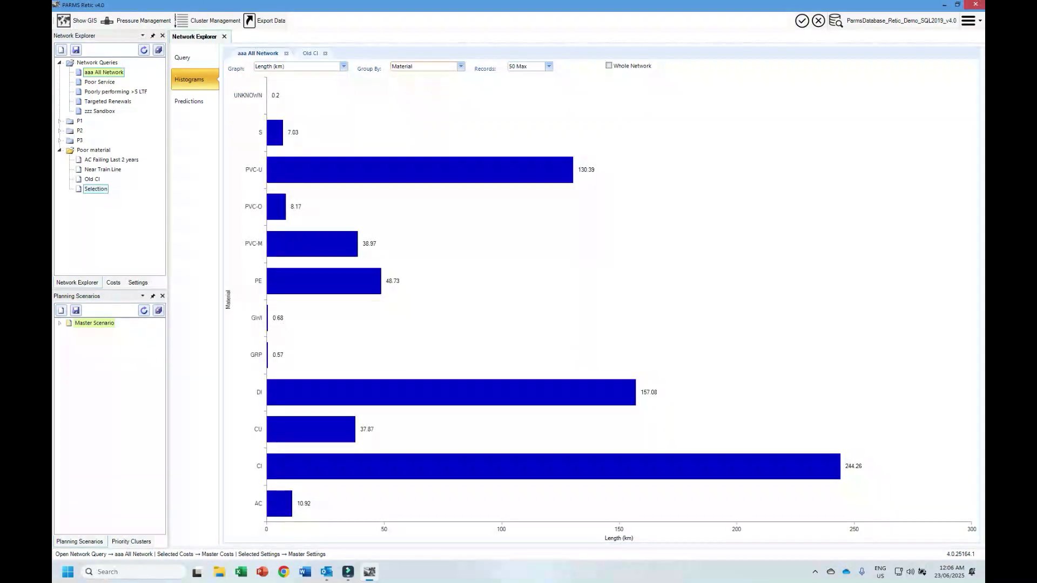
Copy the histogram's series data and paste it into a blank Excel workbook
right_click(428, 127)
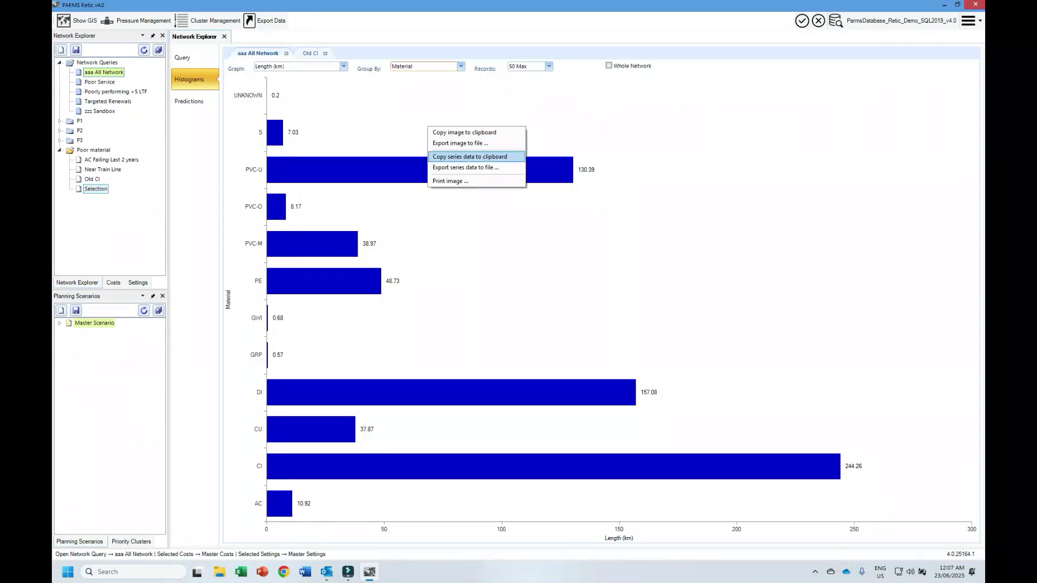
click(469, 157)
click(241, 572)
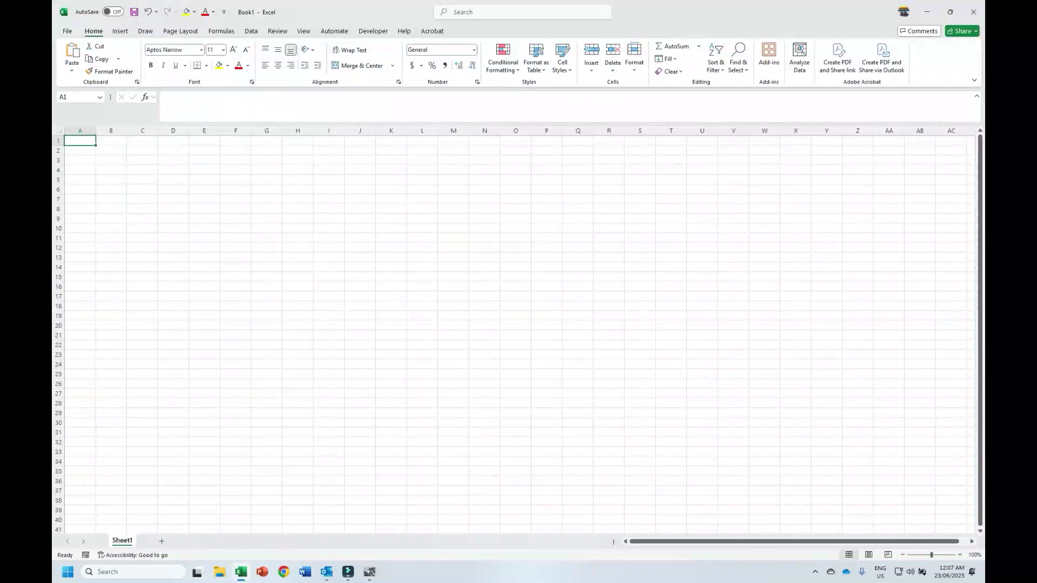
key(ctrl+v)
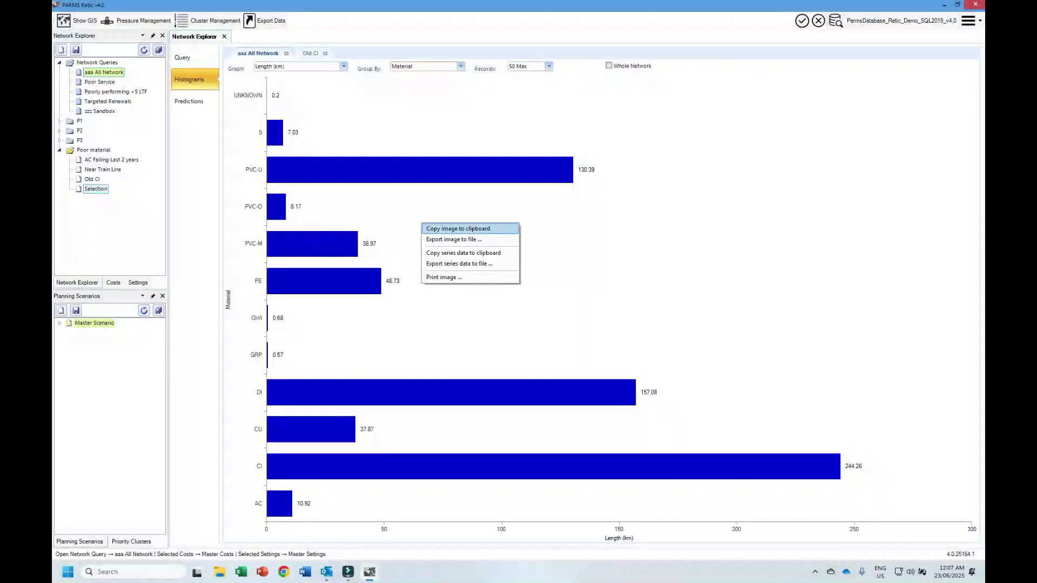
Copy the histogram image from PARMS Retic, paste it into a blank Word document, and close the document
click(458, 229)
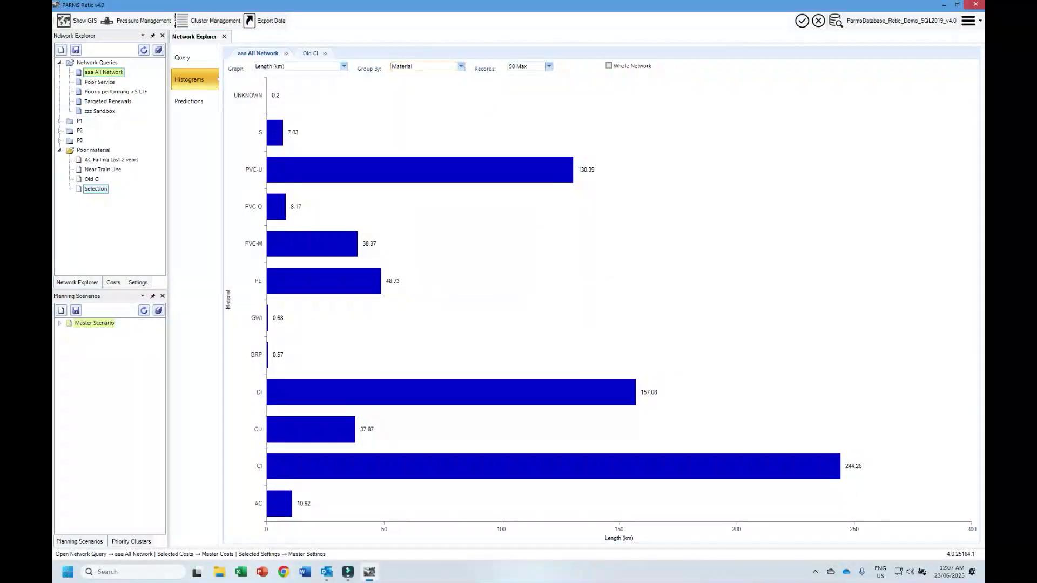
click(305, 572)
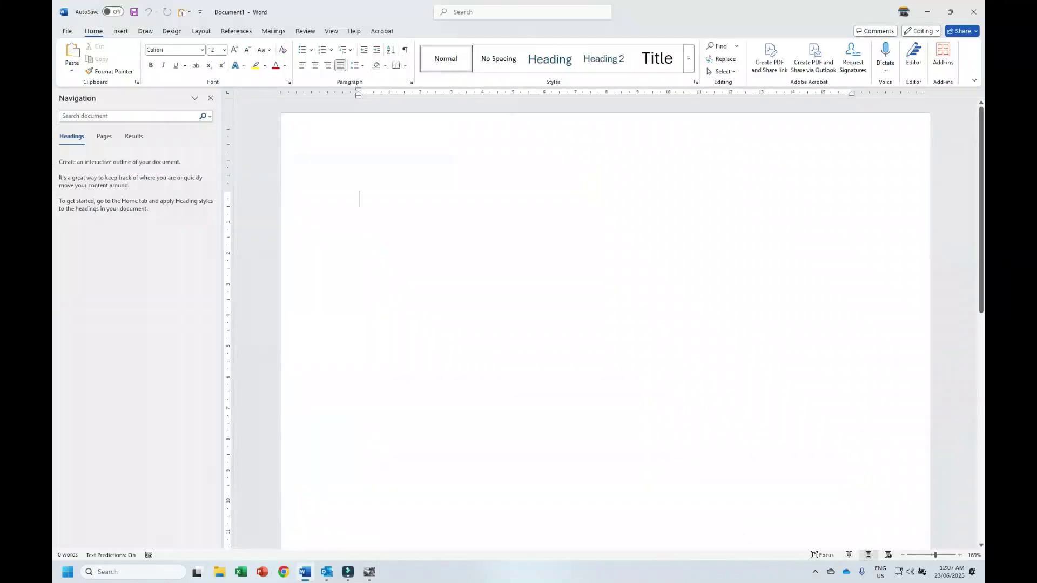
key(ctrl+v)
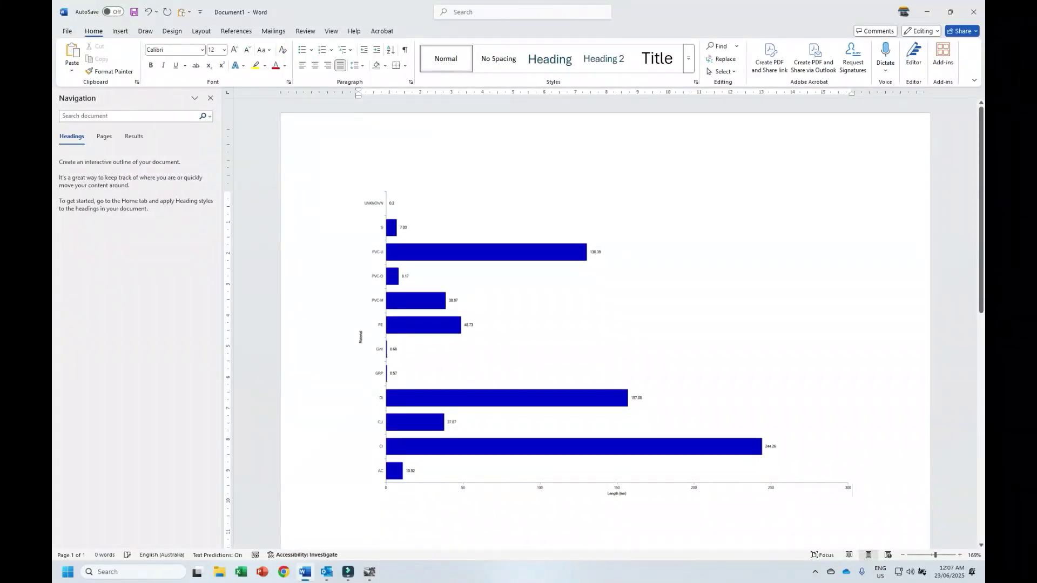
click(973, 12)
click(554, 338)
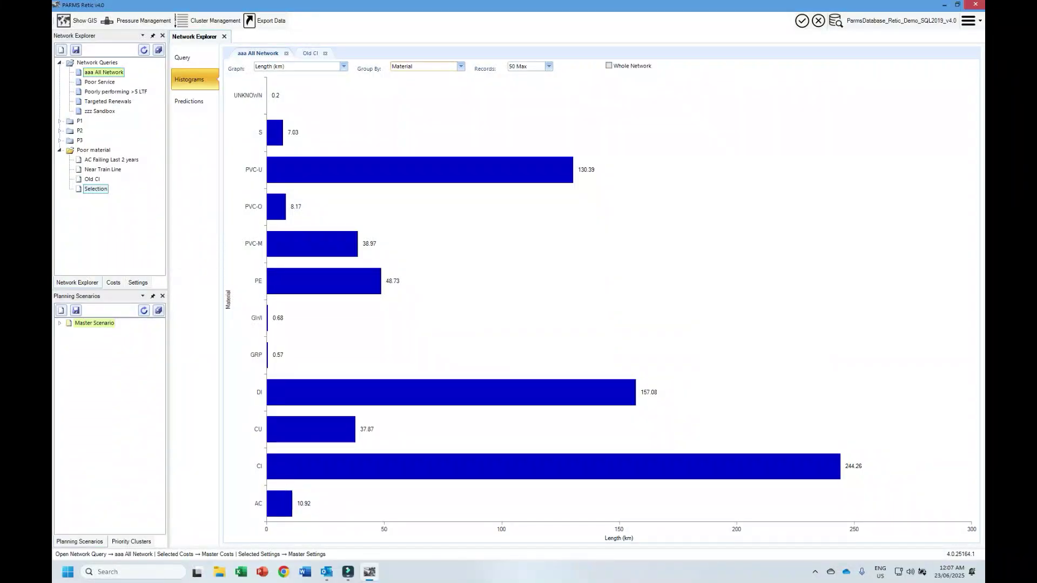
Add the whole network to the histogram and compare it with the aaa All Network query rerun for number of failures >= 1
click(609, 65)
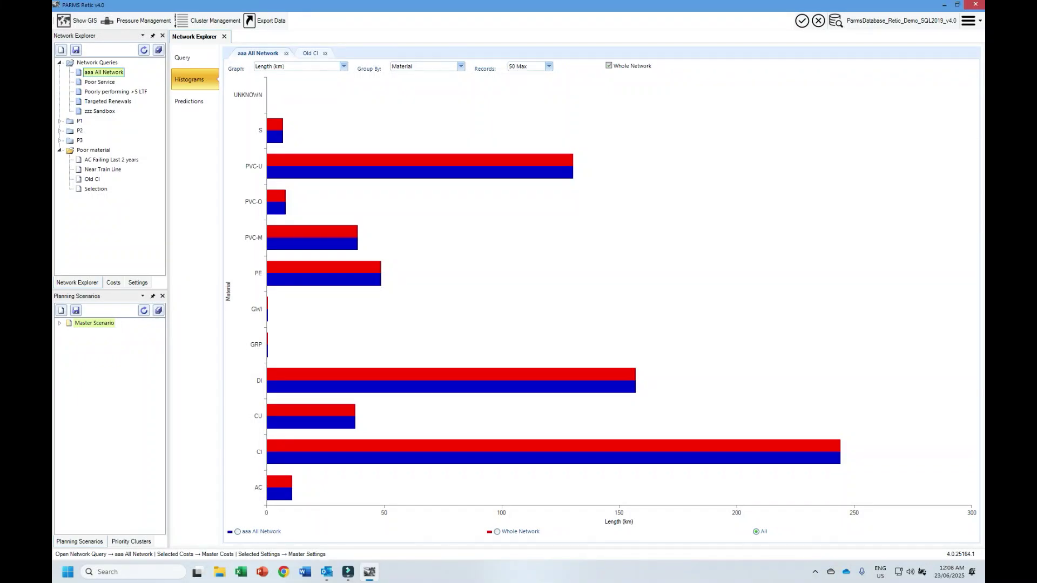
click(186, 57)
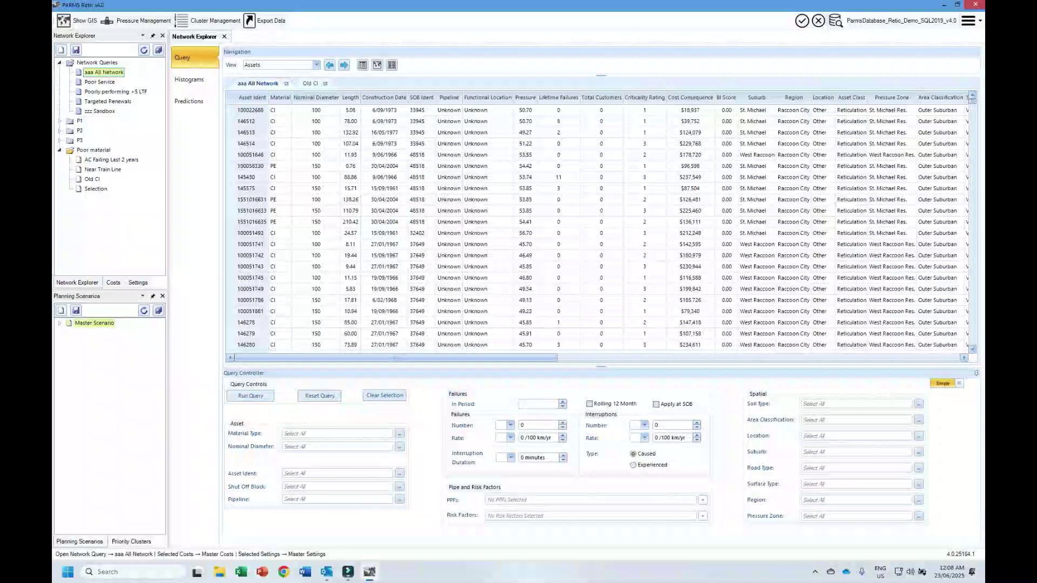
click(510, 425)
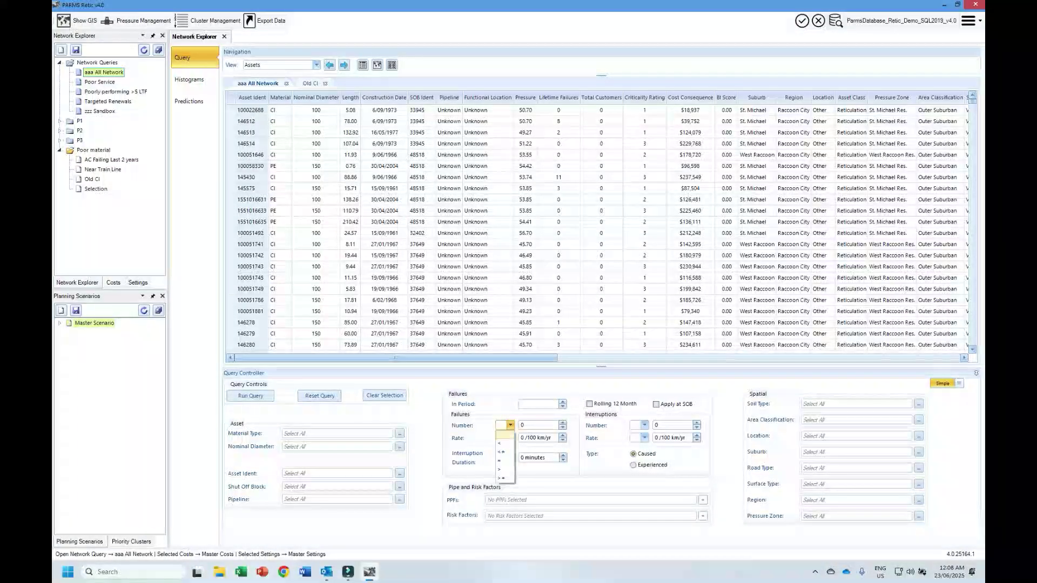
click(502, 478)
key(Tab)
text(1)
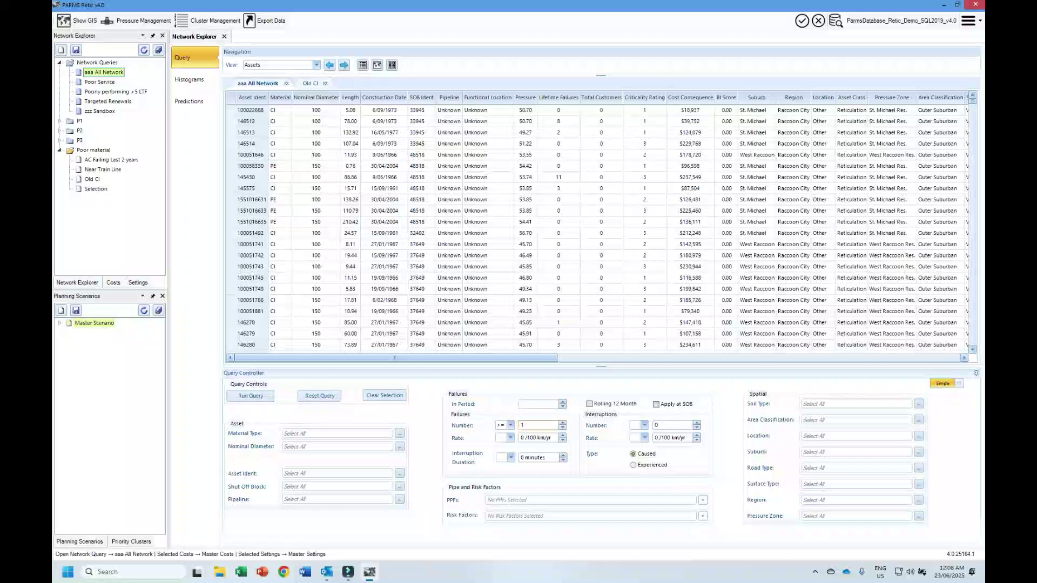
click(251, 396)
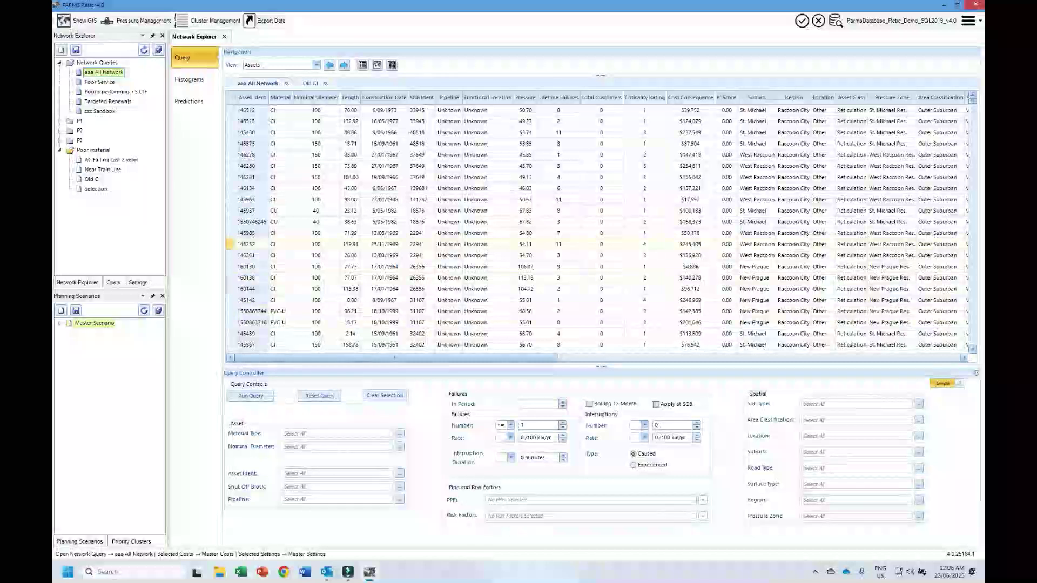
click(190, 80)
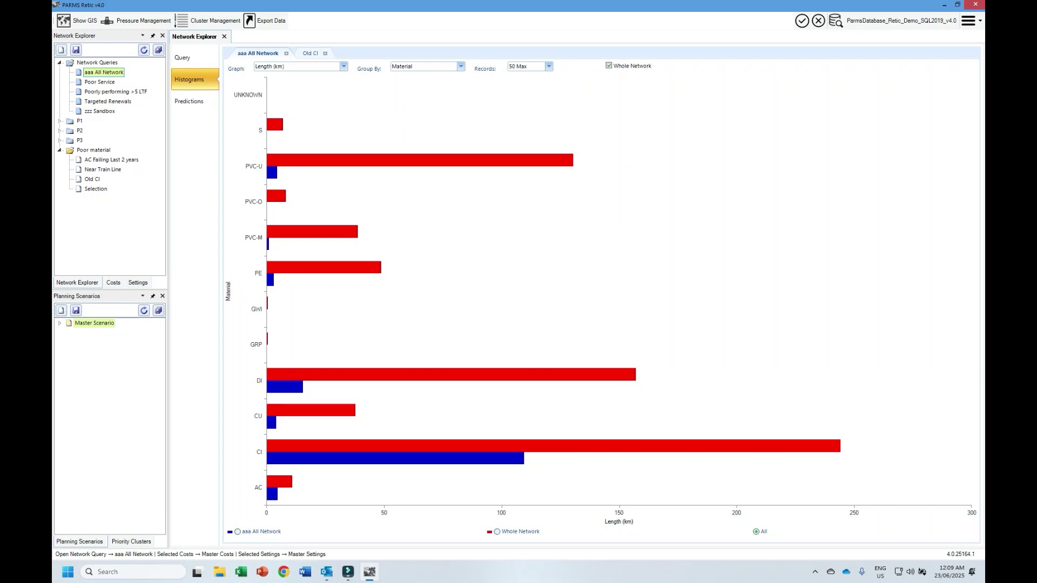
Copy the comparison histogram's series data, paste it into a blank Excel workbook, and close the workbook
right_click(459, 189)
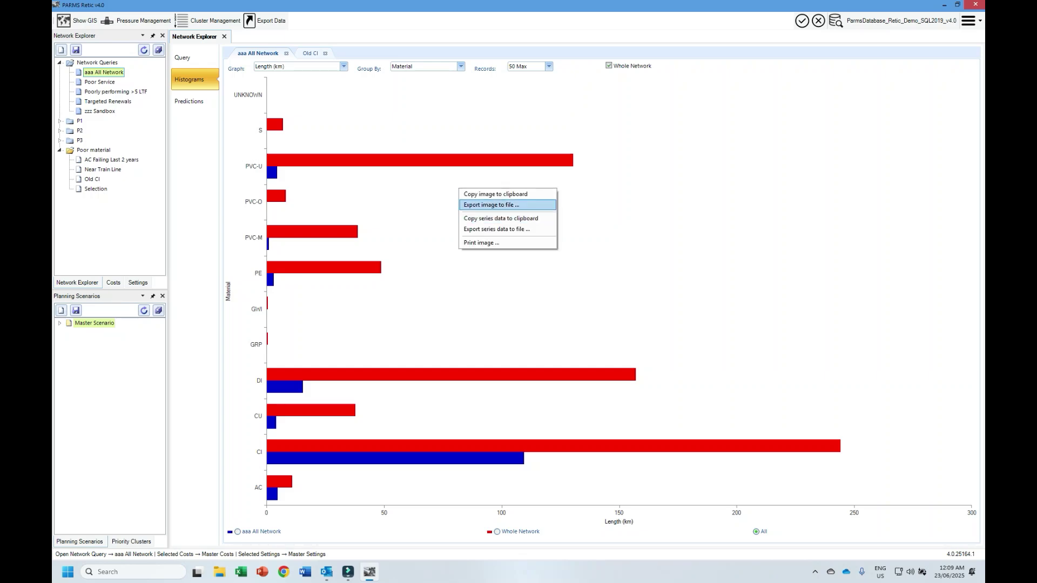
click(500, 218)
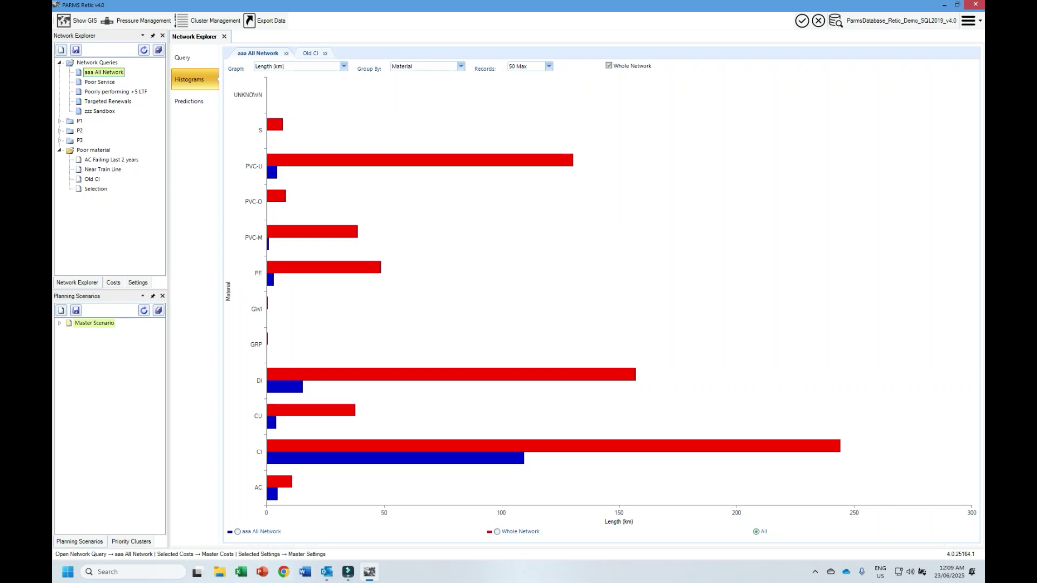
click(241, 572)
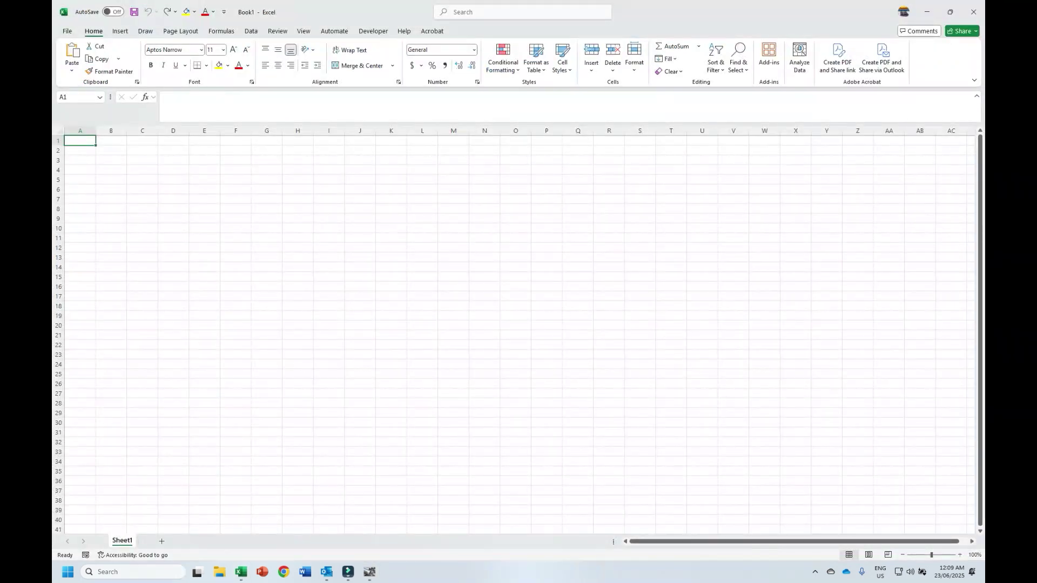
key(ctrl+v)
click(974, 11)
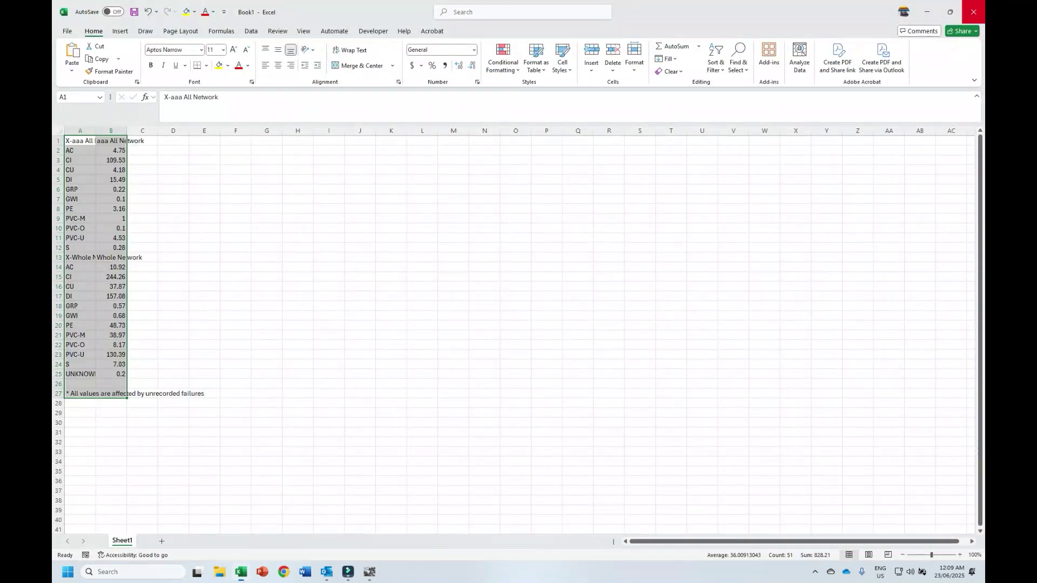
click(555, 339)
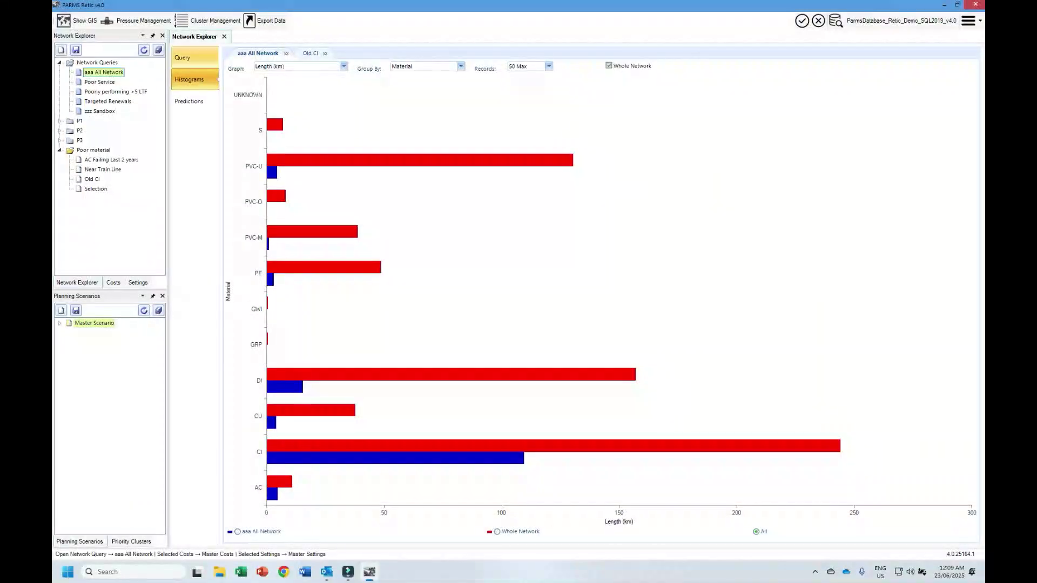
View the aaa All Network predictions graph by Predicted Failures (/ 100 km/year), Repair Costs, and Predicted Failures (No./year)
click(189, 101)
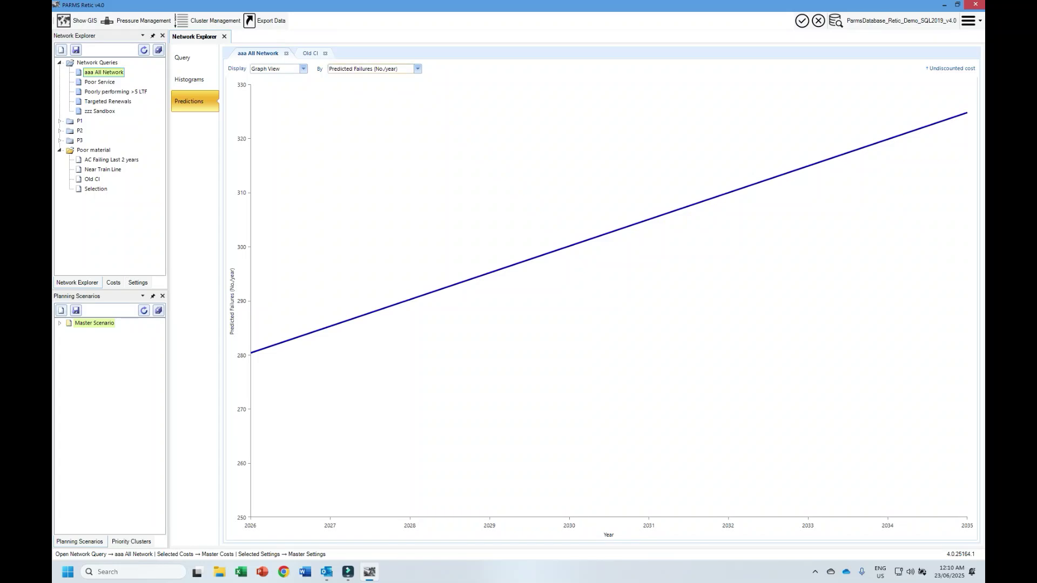
click(417, 69)
click(371, 87)
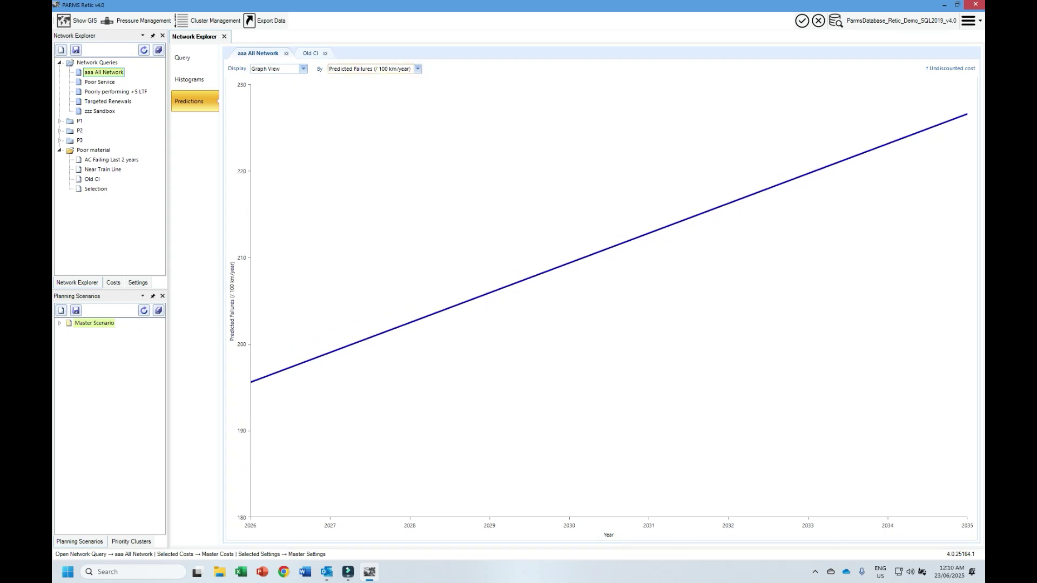
click(418, 68)
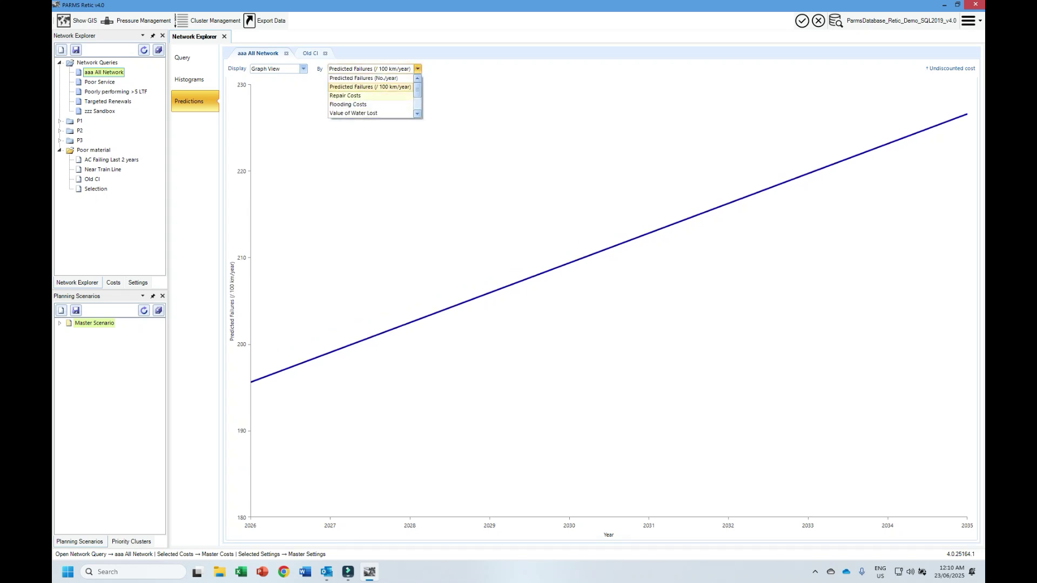
click(346, 96)
click(417, 68)
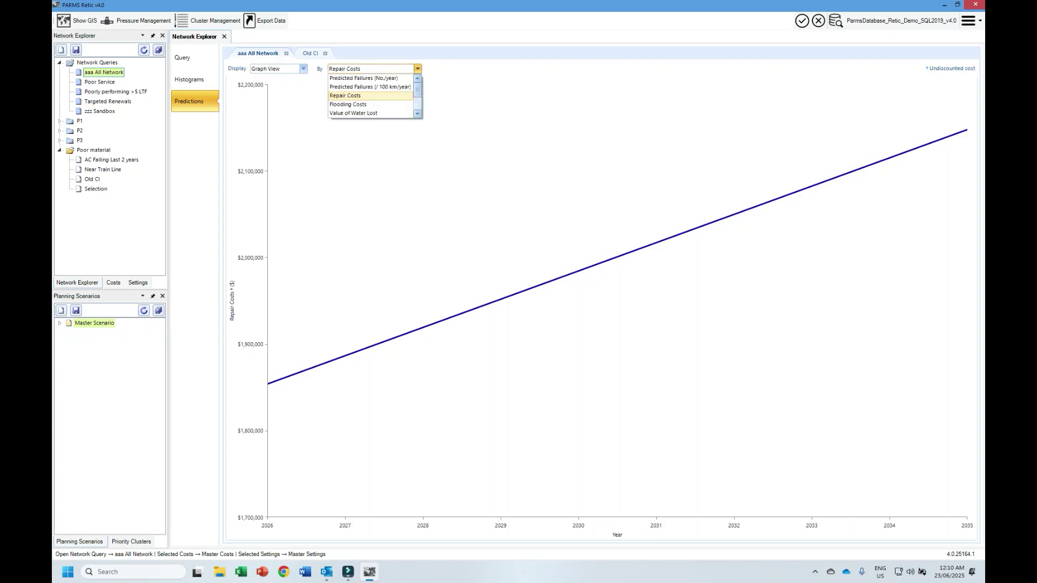
click(363, 78)
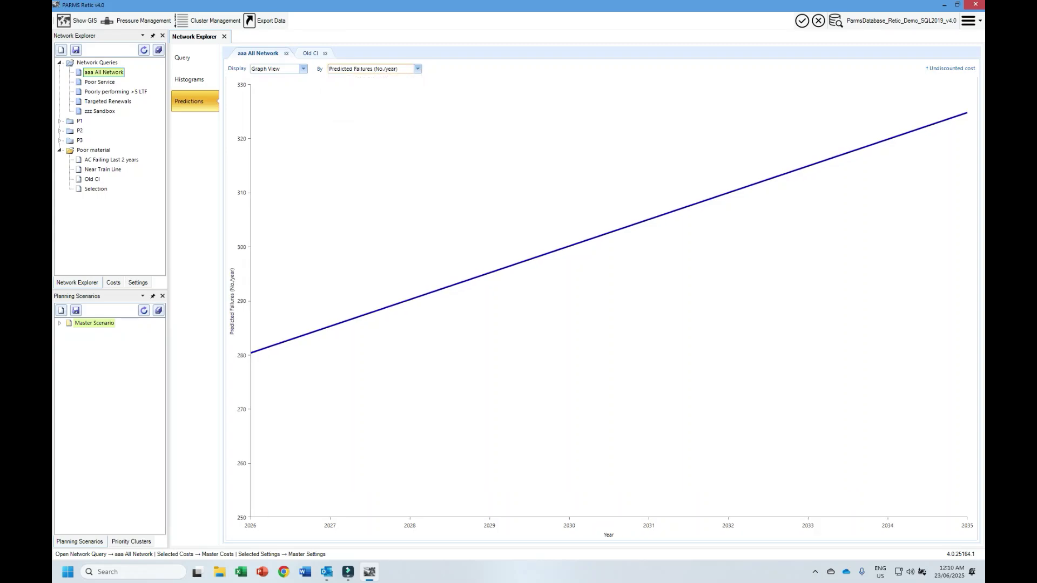
right_click(457, 192)
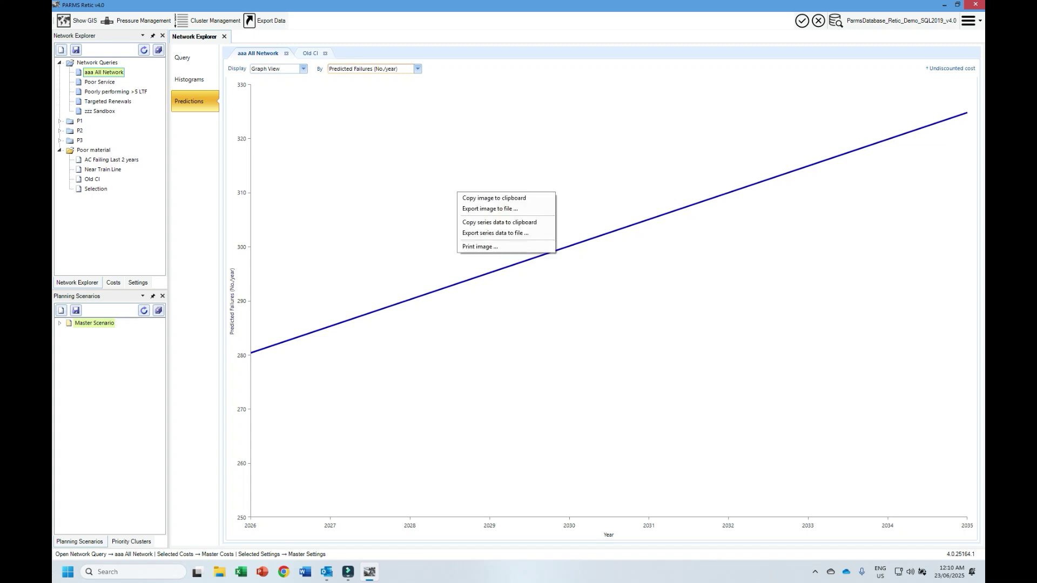
right_click(431, 185)
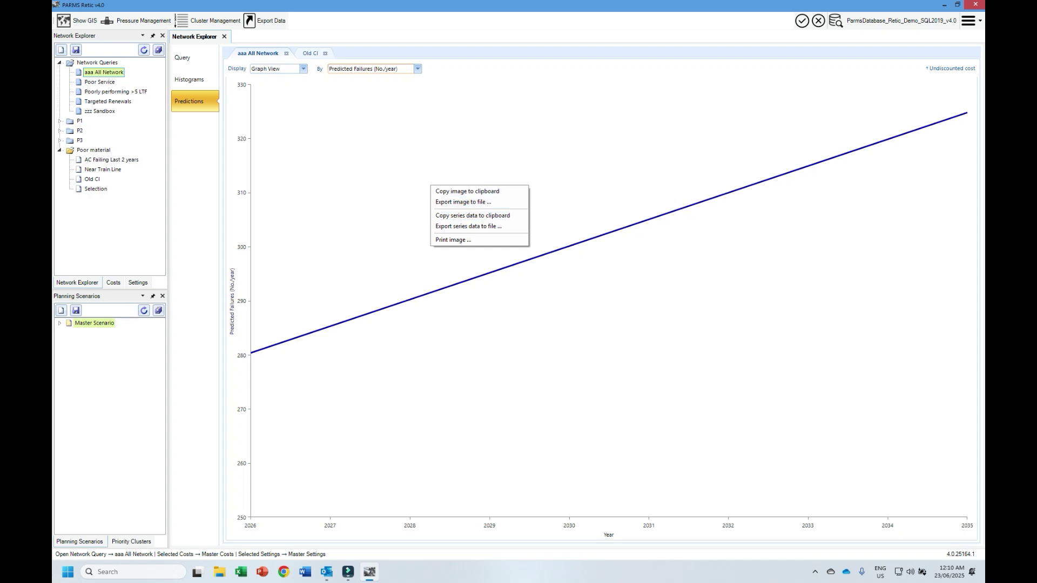
key(Escape)
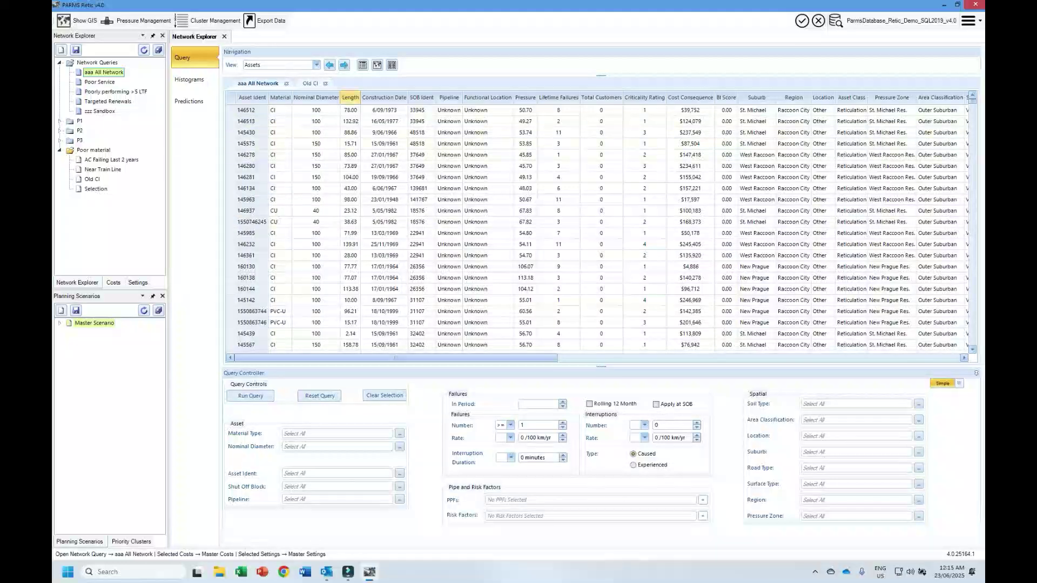
Show the Failures view of the aaa All Network query, and revisit its histogram and predictions
click(316, 65)
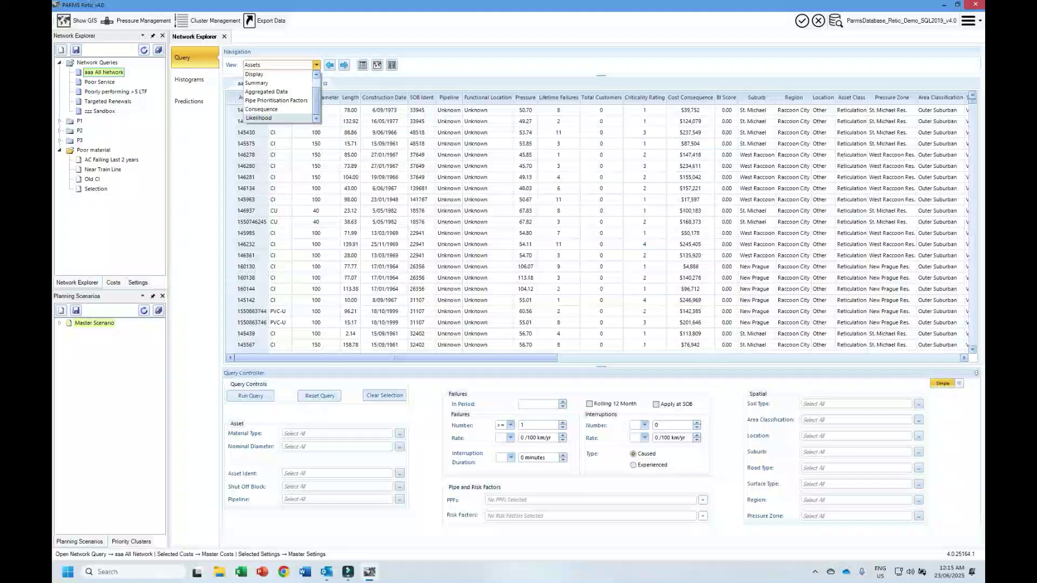
click(253, 82)
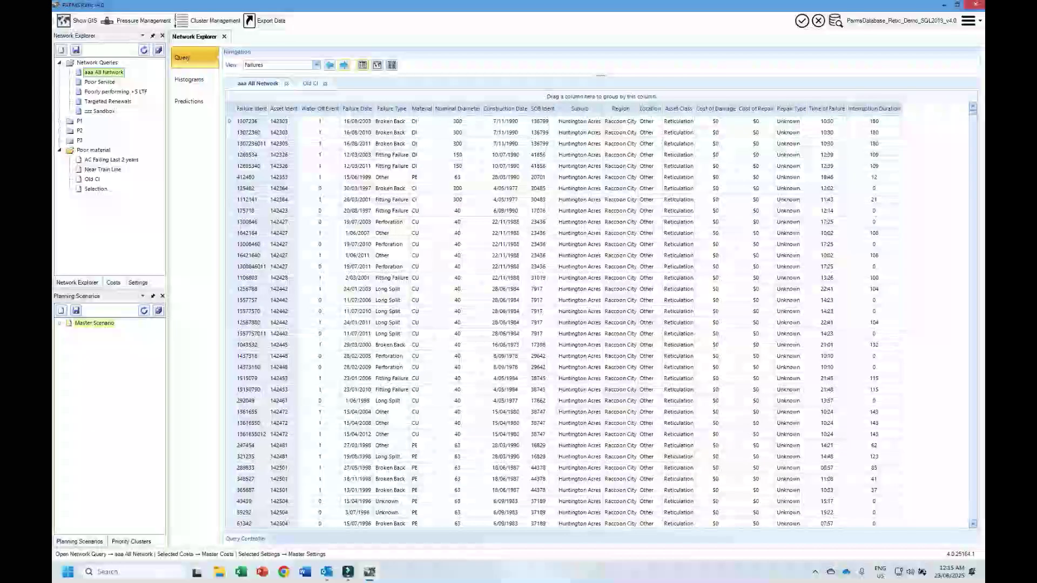
click(189, 80)
click(188, 101)
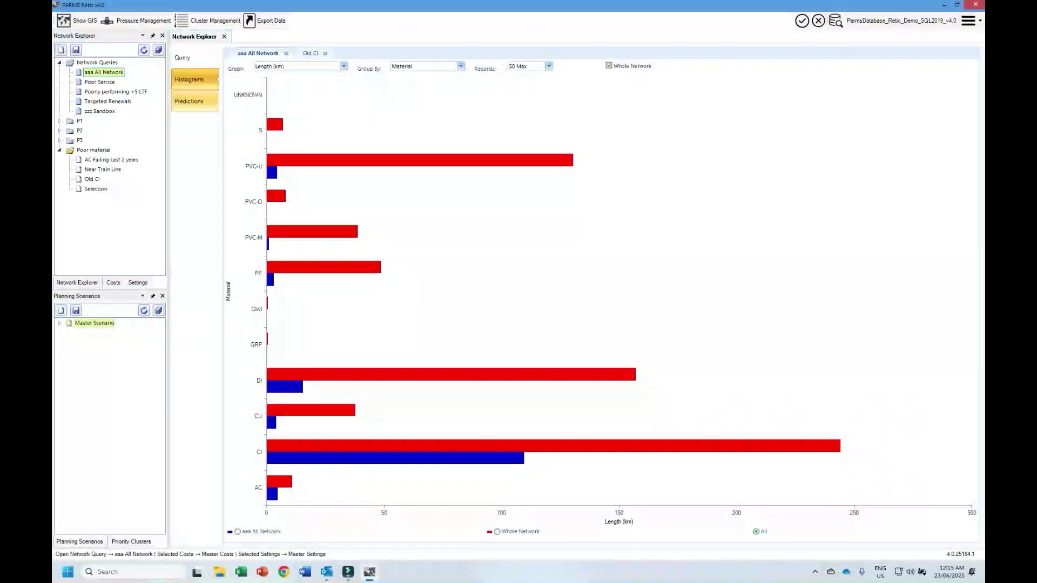